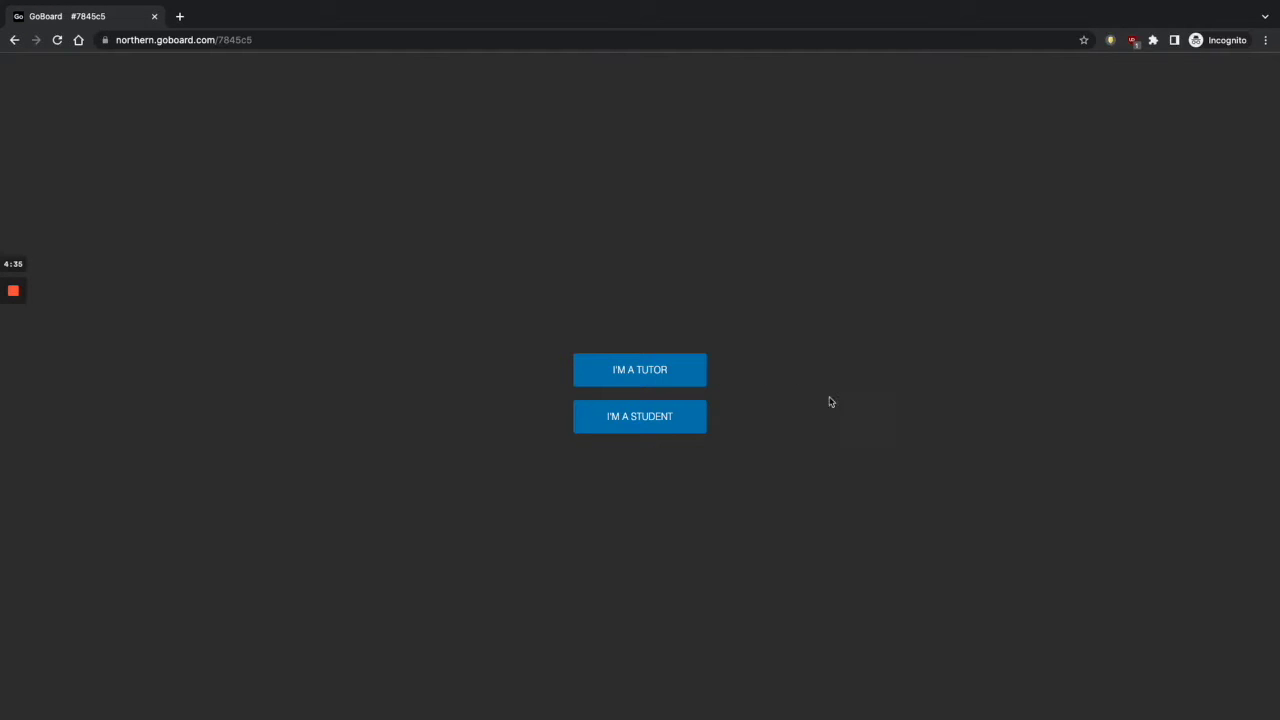
# Enter the session as a tutor and select Northern University as the college or university for login
pyautogui.click(617, 380)
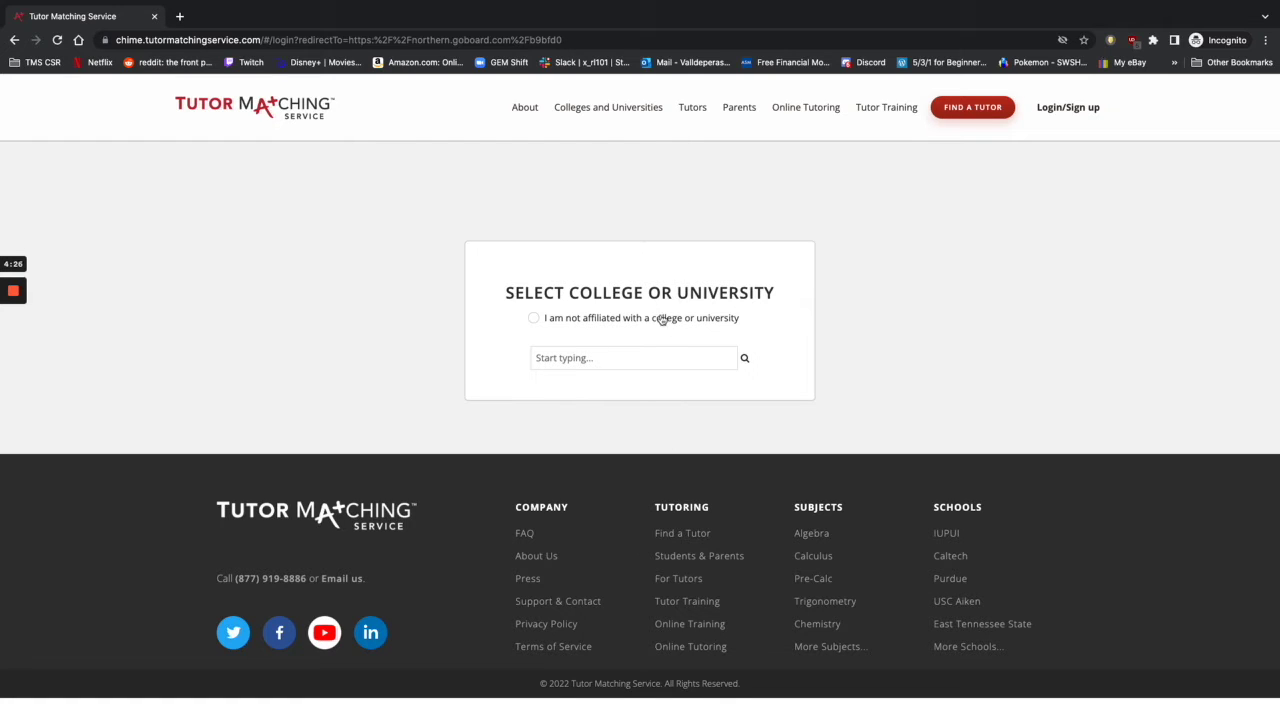
pyautogui.click(634, 362)
pyautogui.write('Northern Uni')
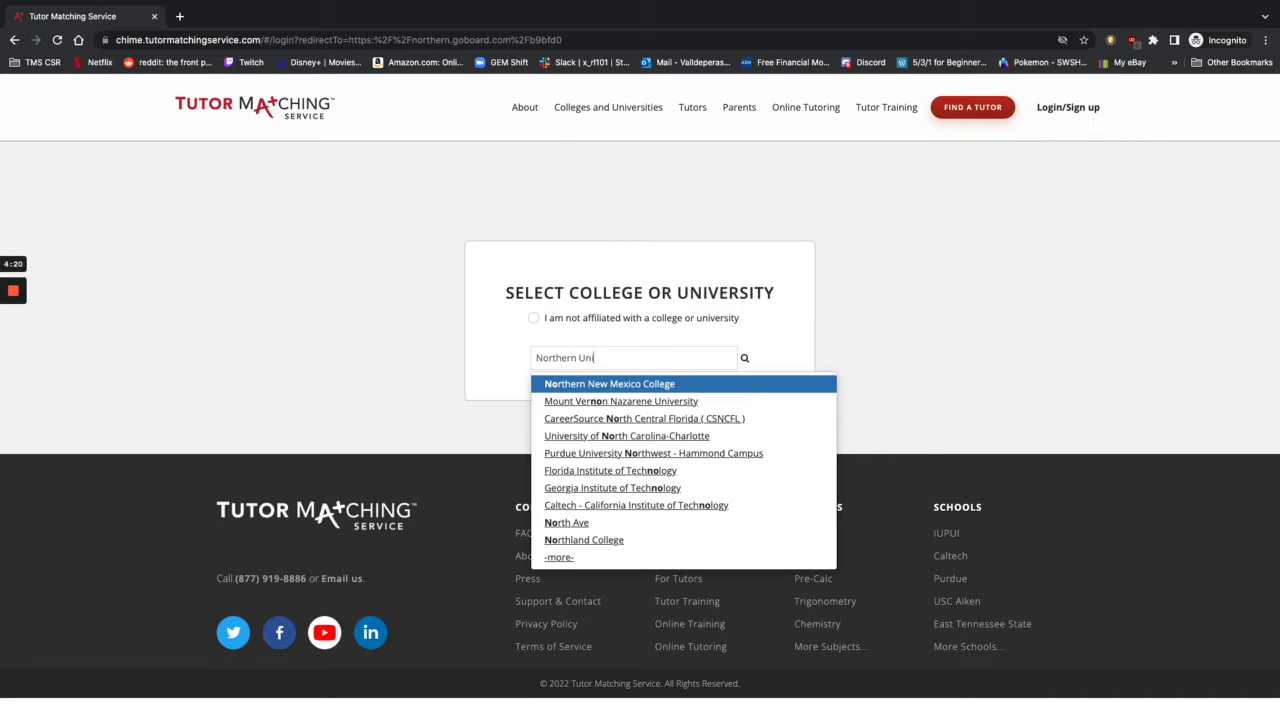
pyautogui.write('versi')
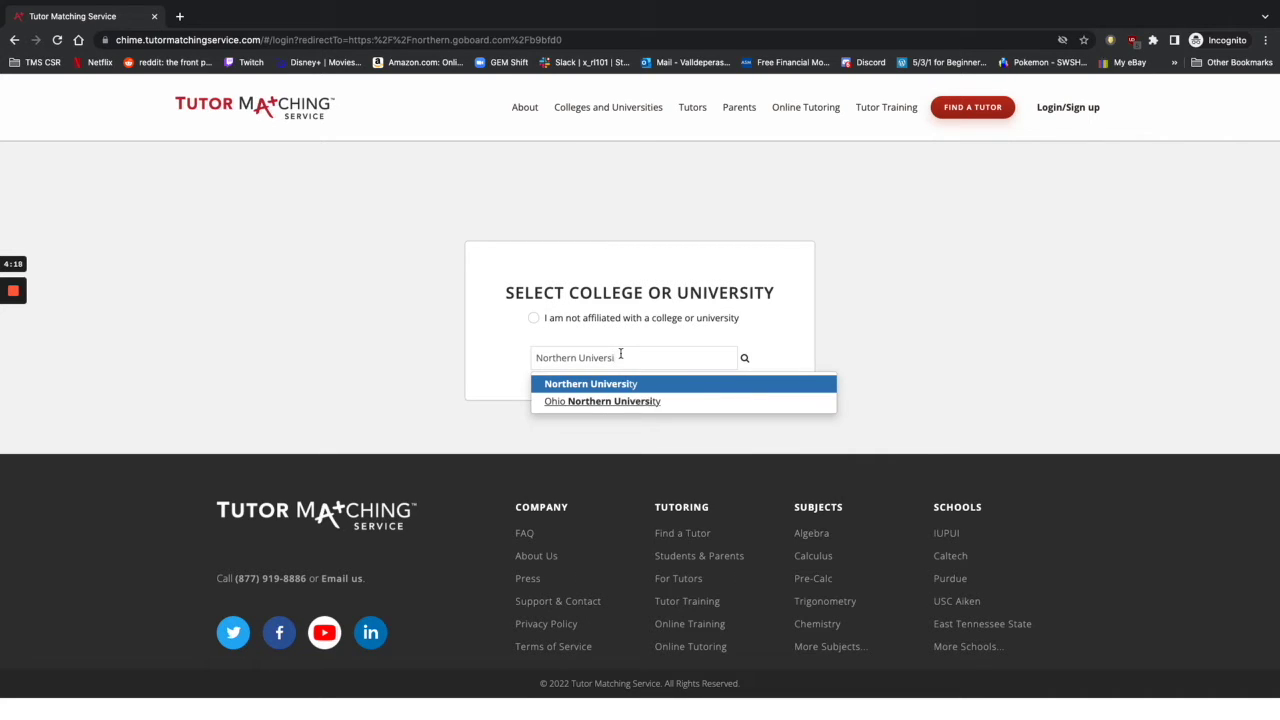
pyautogui.click(600, 386)
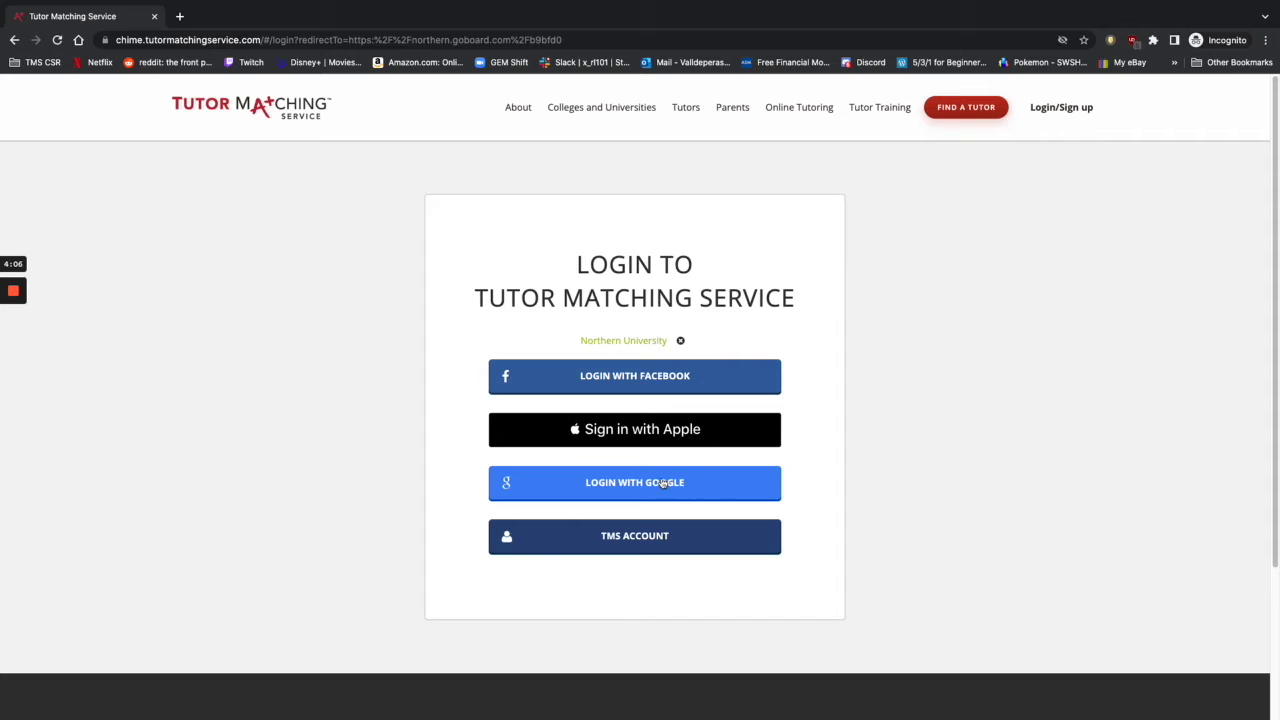
# Choose the TMS account login and look over its email, password and new-account sign-up options
pyautogui.click(709, 539)
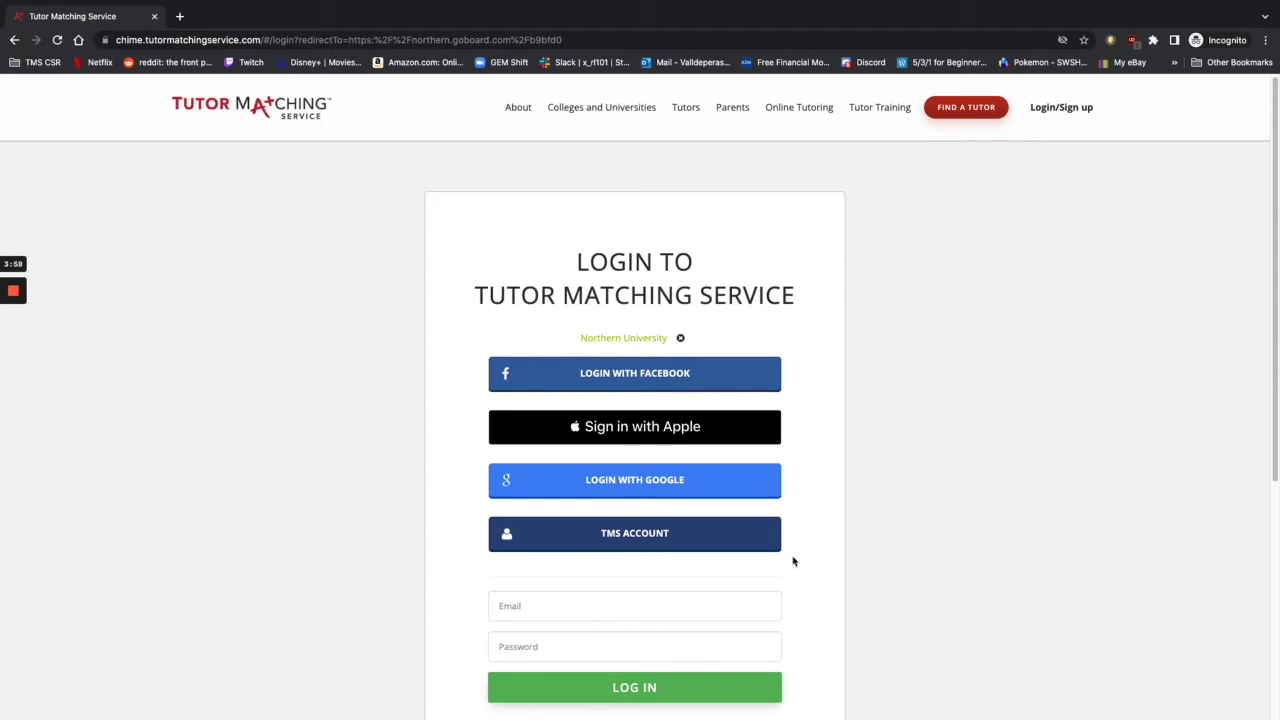
pyautogui.scroll(-5, 831, 575)
pyautogui.scroll(1, 831, 577)
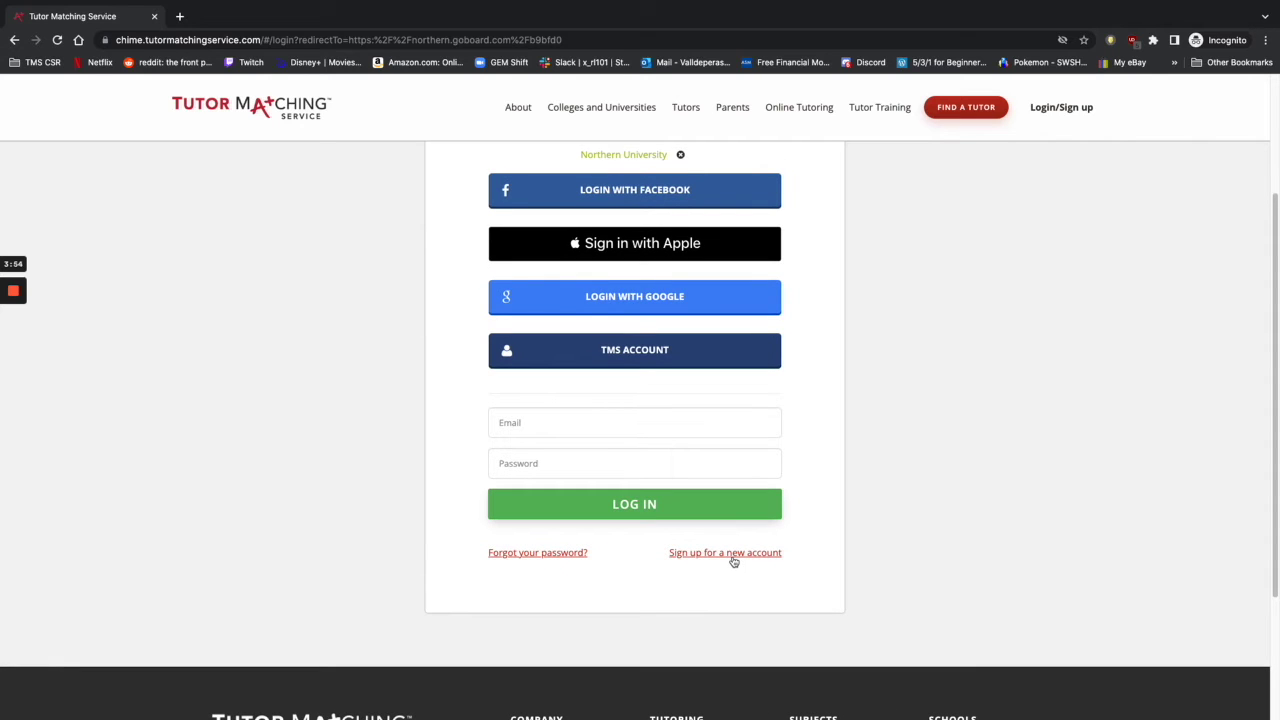
pyautogui.scroll(2, 886, 567)
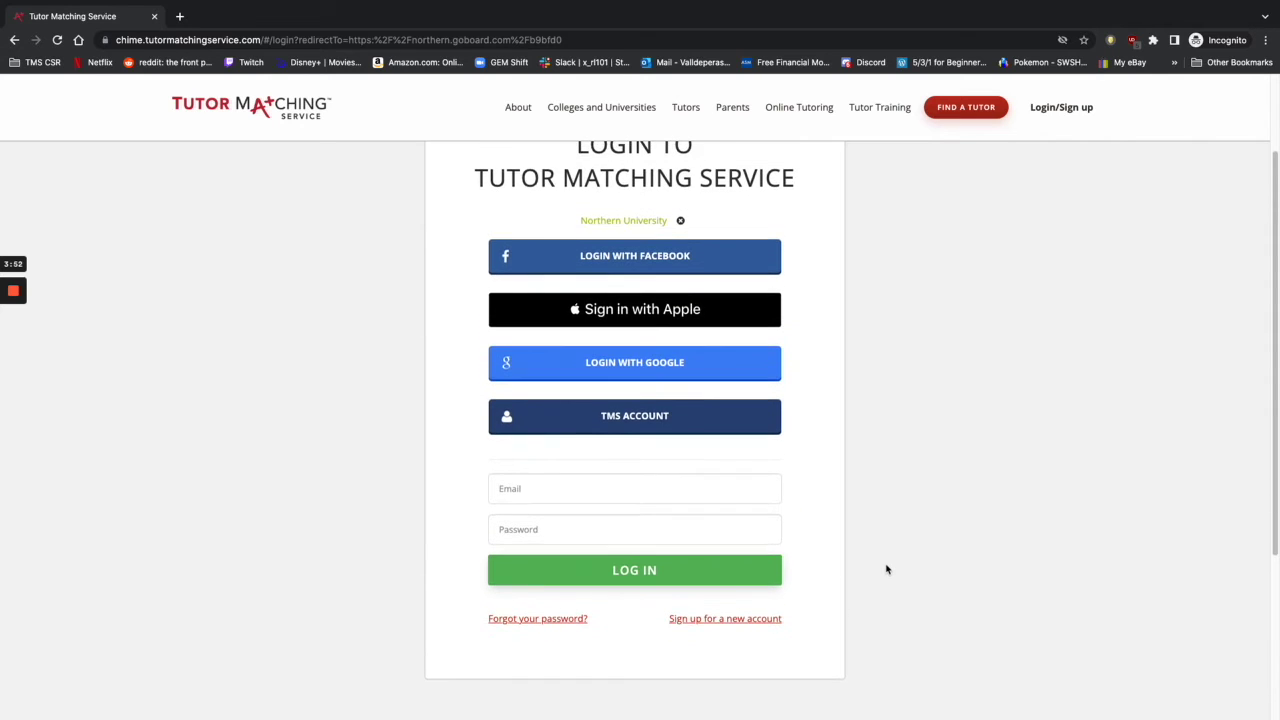
pyautogui.scroll(2, 886, 569)
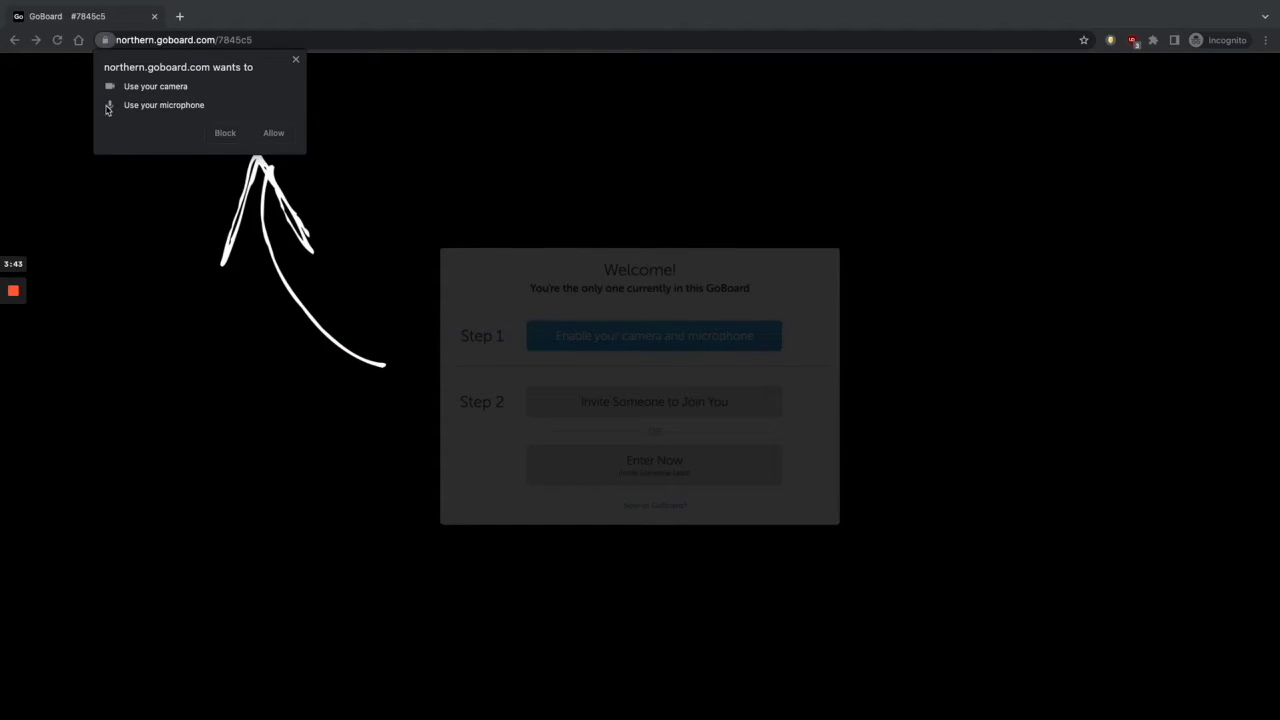
# Allow the GoBoard site to use the camera and microphone
pyautogui.click(243, 91)
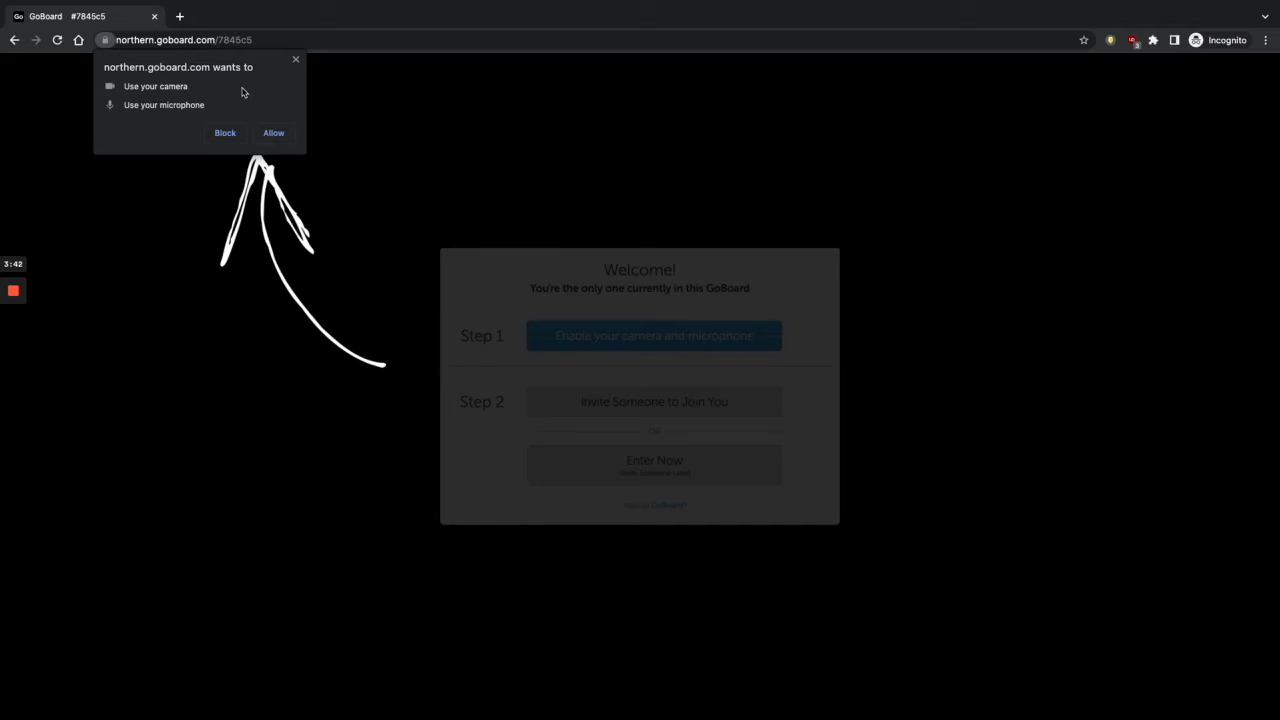
pyautogui.click(281, 136)
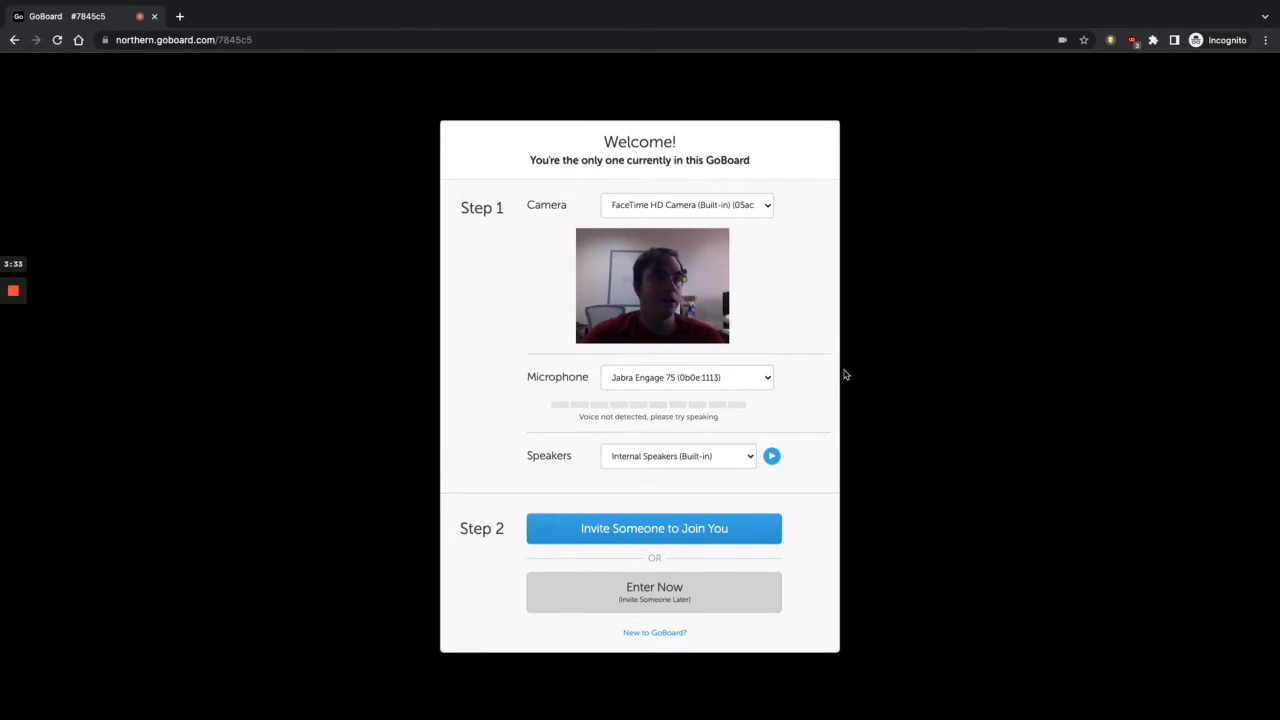
# Check the available camera, microphone and speaker devices on the welcome screen
pyautogui.click(732, 212)
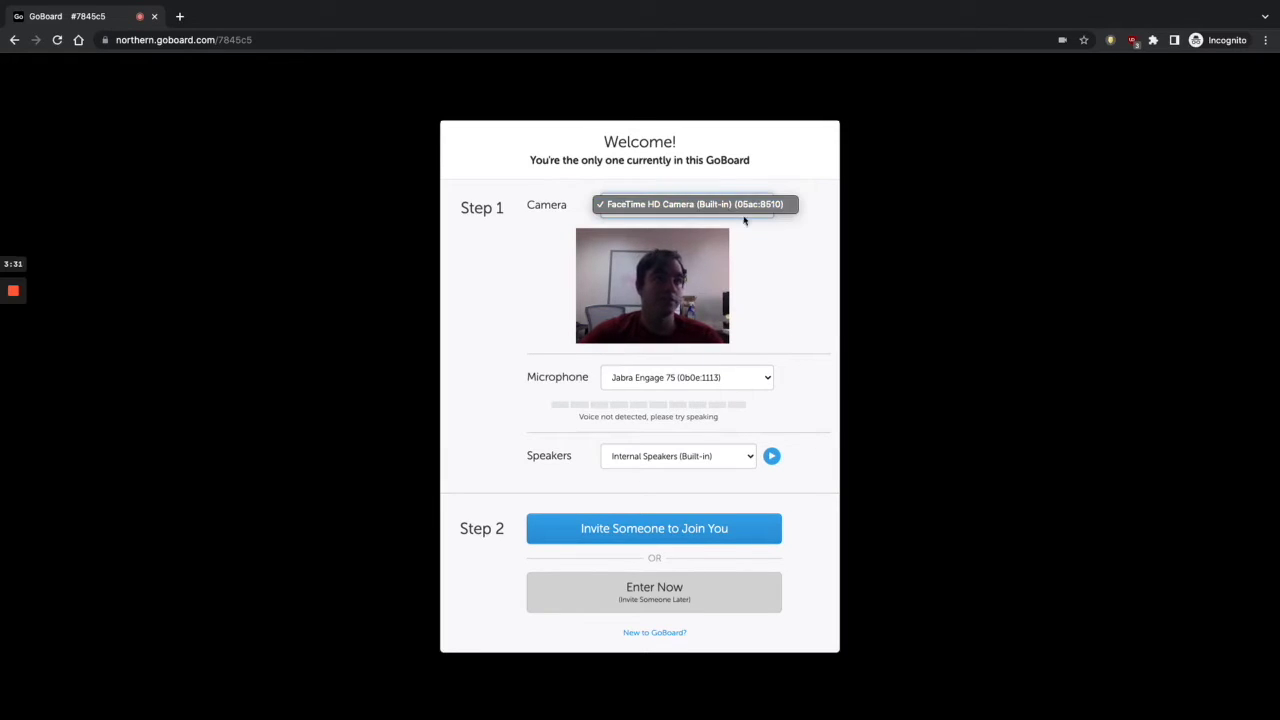
pyautogui.click(803, 339)
pyautogui.click(704, 210)
pyautogui.click(705, 205)
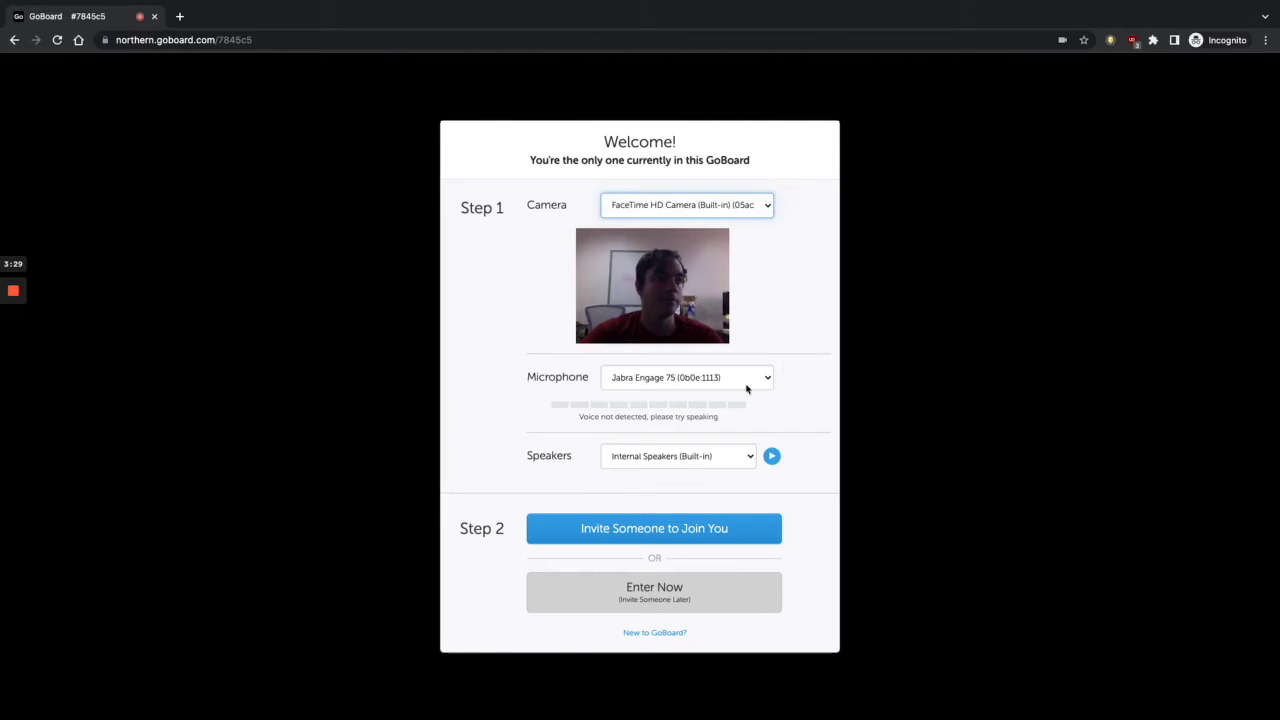
pyautogui.click(749, 385)
pyautogui.click(782, 428)
pyautogui.click(717, 457)
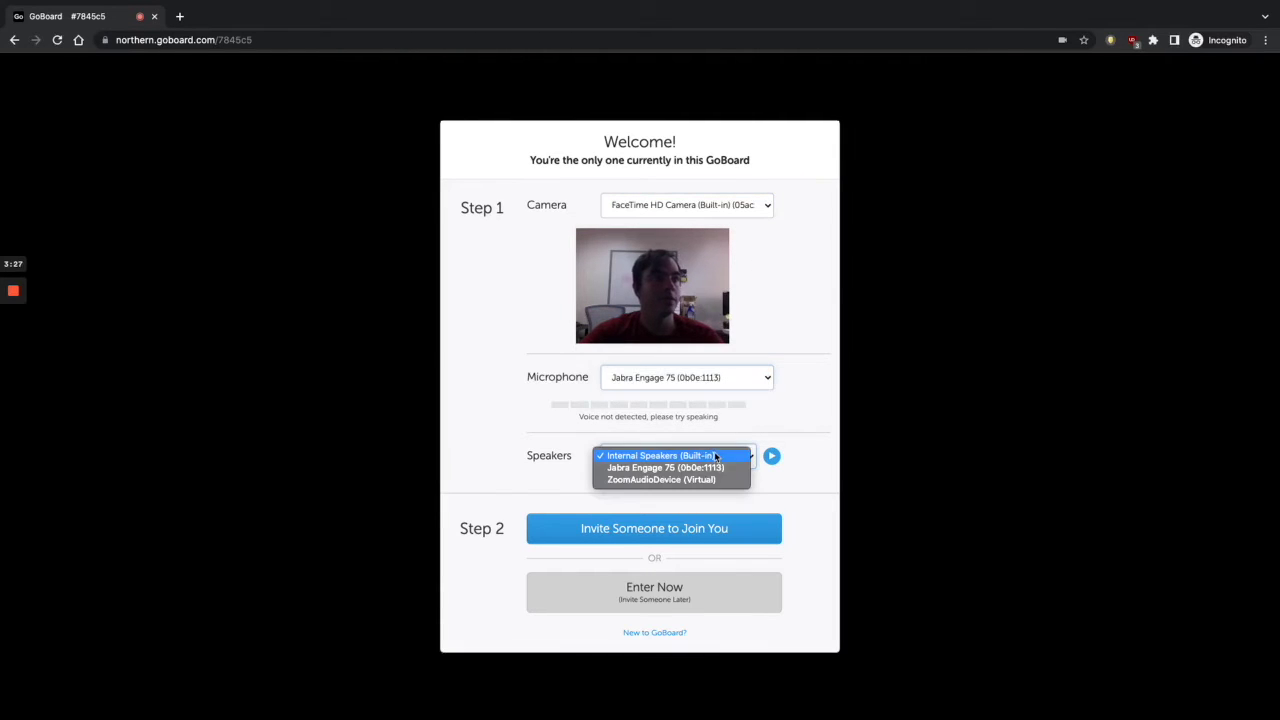
pyautogui.click(831, 404)
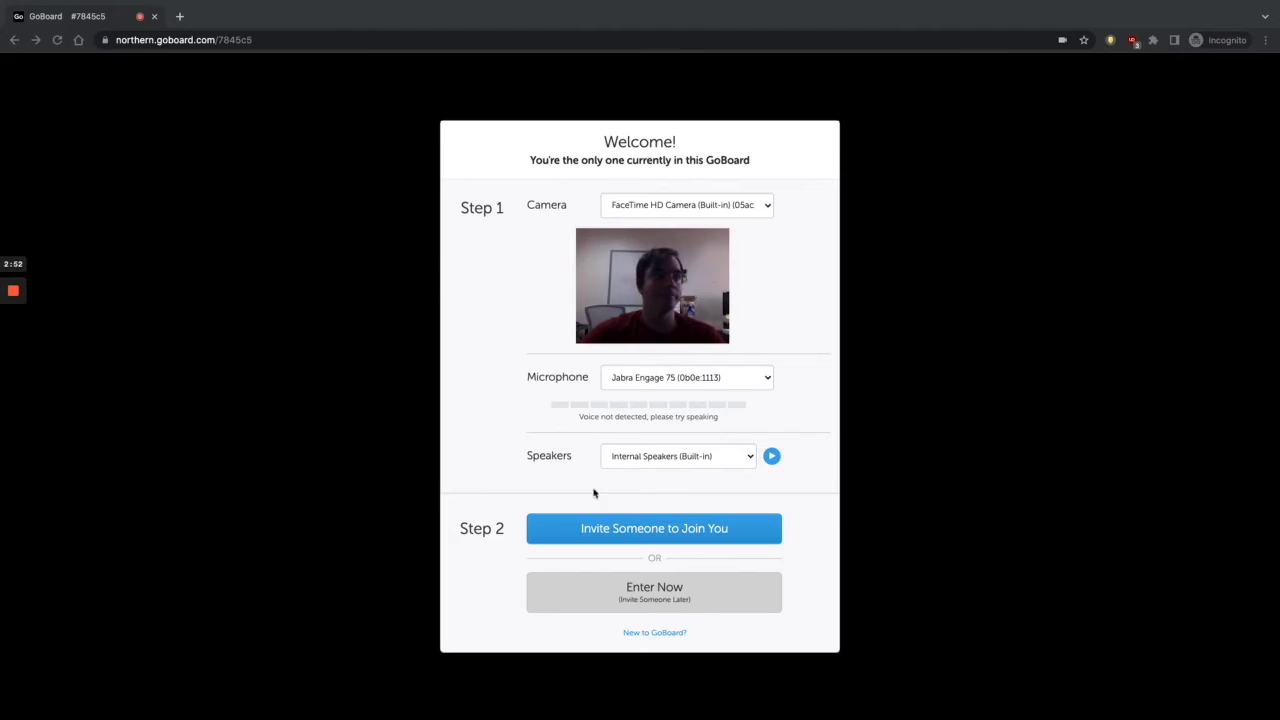
# Copy the board's shareable invitation link to the clipboard and open the form for inviting by email
pyautogui.click(587, 528)
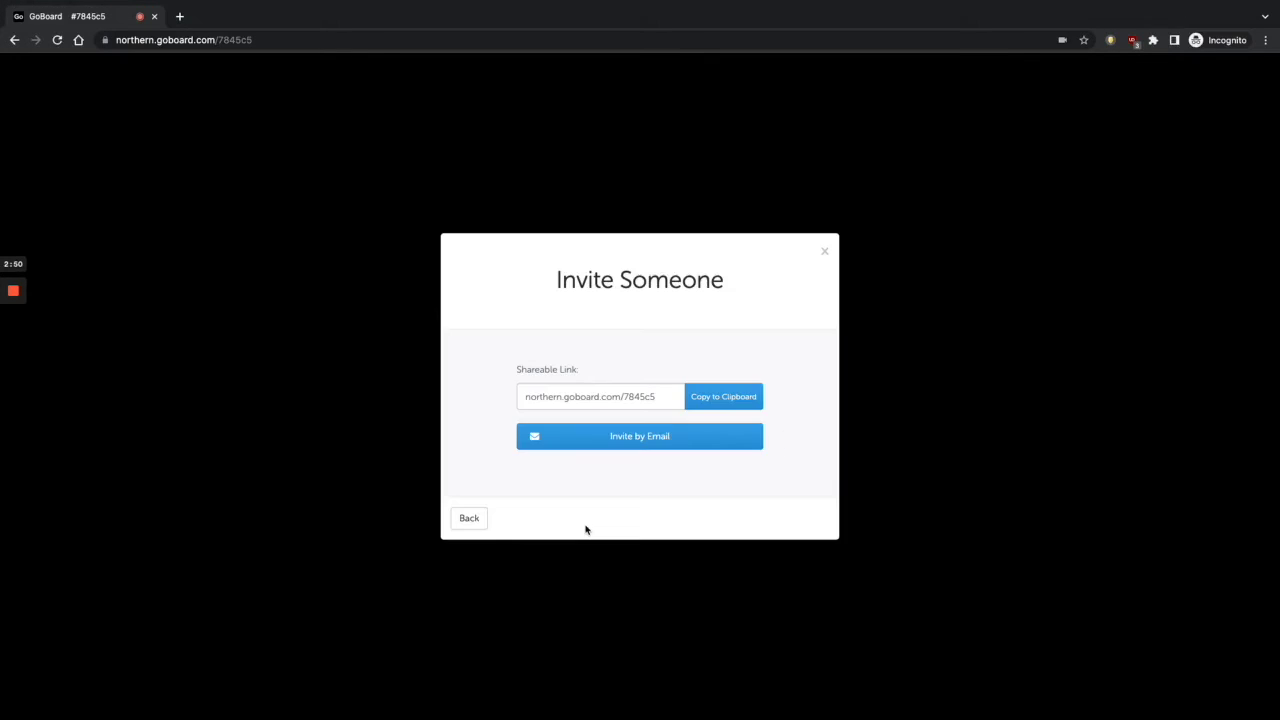
pyautogui.click(731, 400)
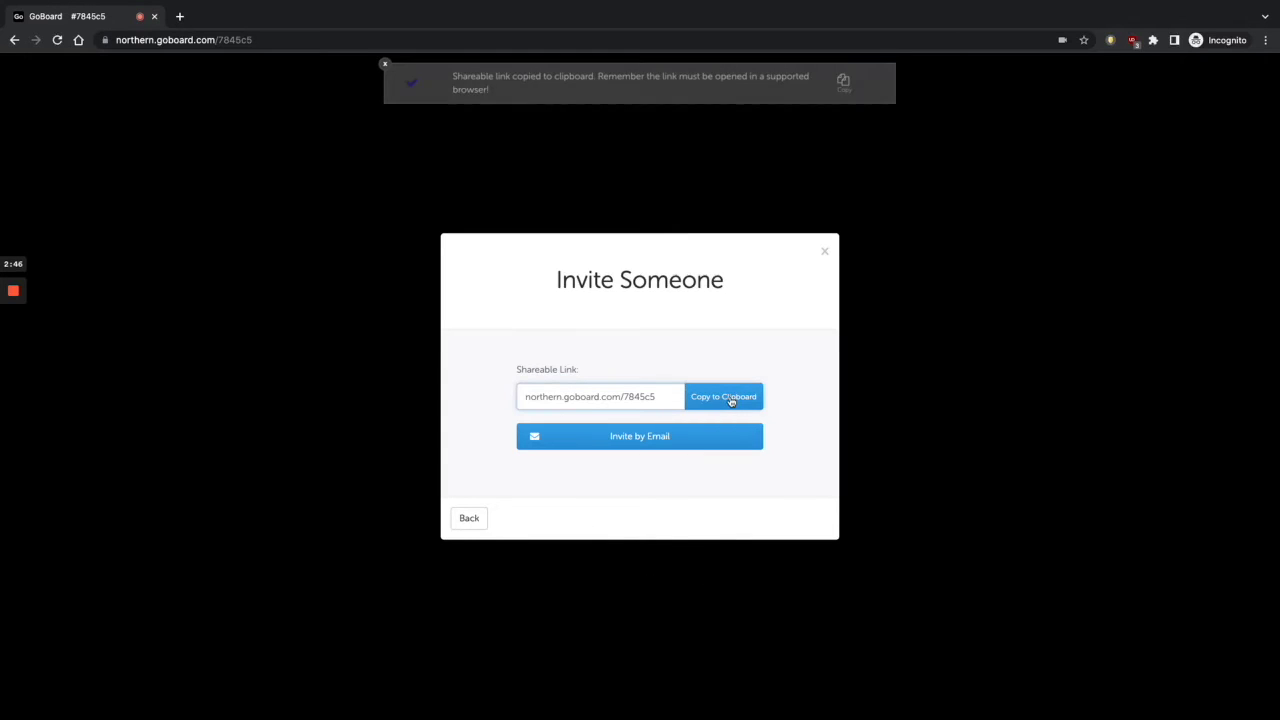
pyautogui.click(668, 446)
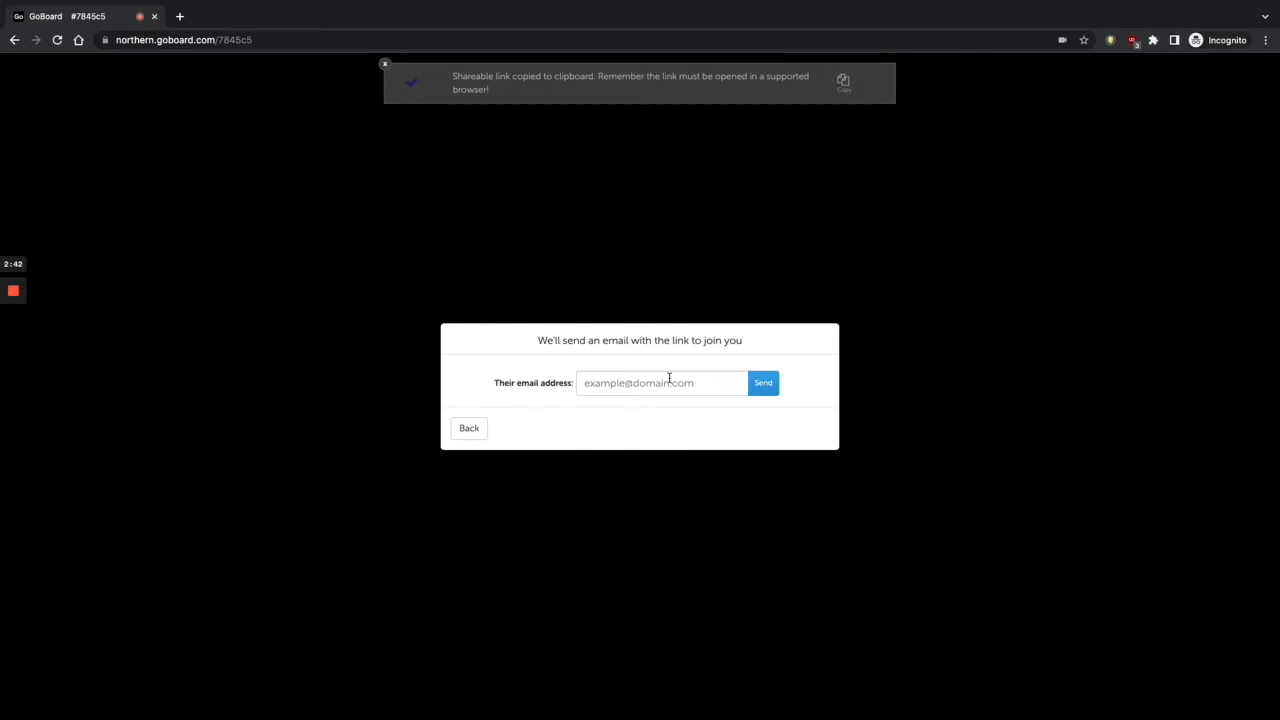
# Leave the invitation screens without sending an email and enter the board immediately
pyautogui.click(467, 436)
pyautogui.click(480, 518)
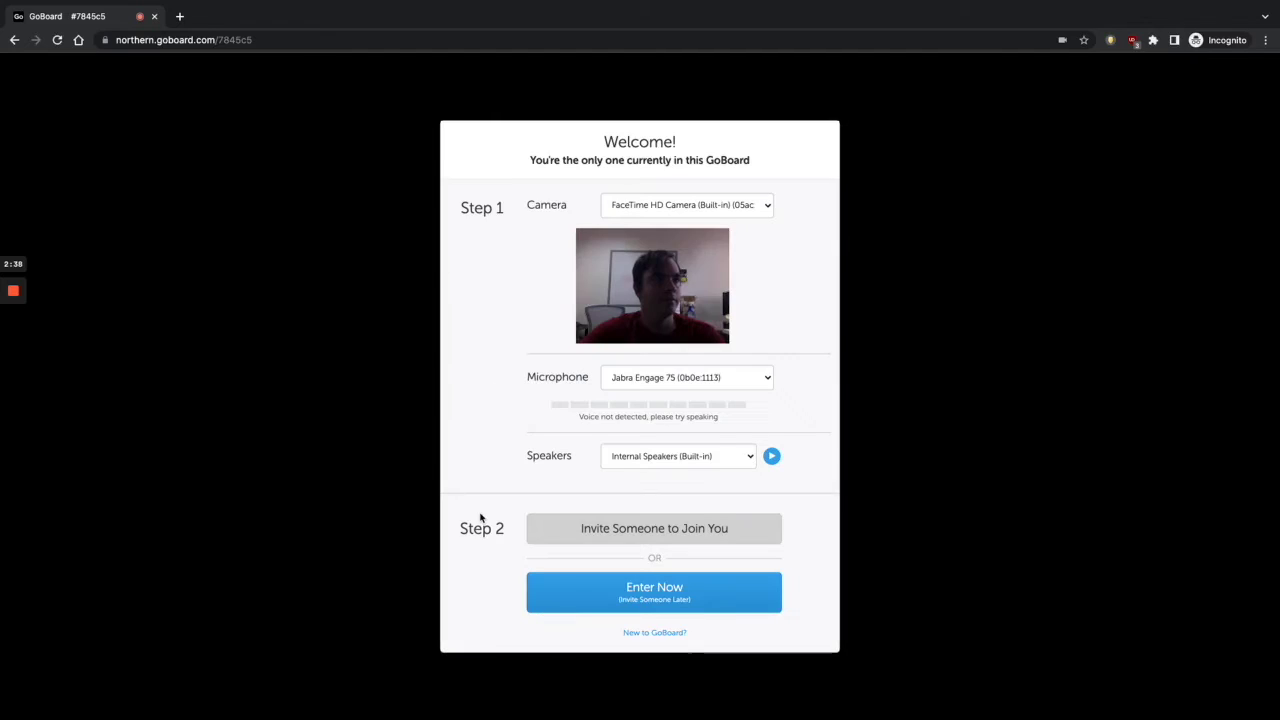
pyautogui.click(685, 600)
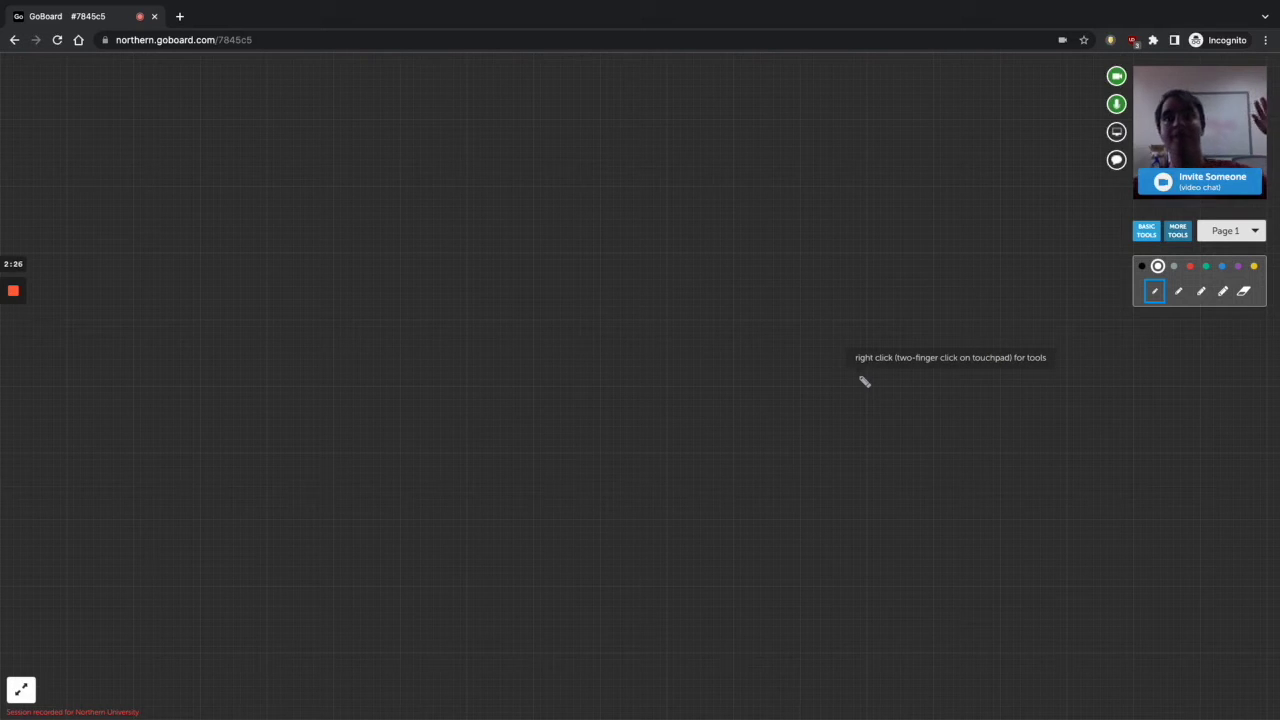
# Turn the webcam off and back on, and try the microphone toggle beside the video
pyautogui.click(1118, 80)
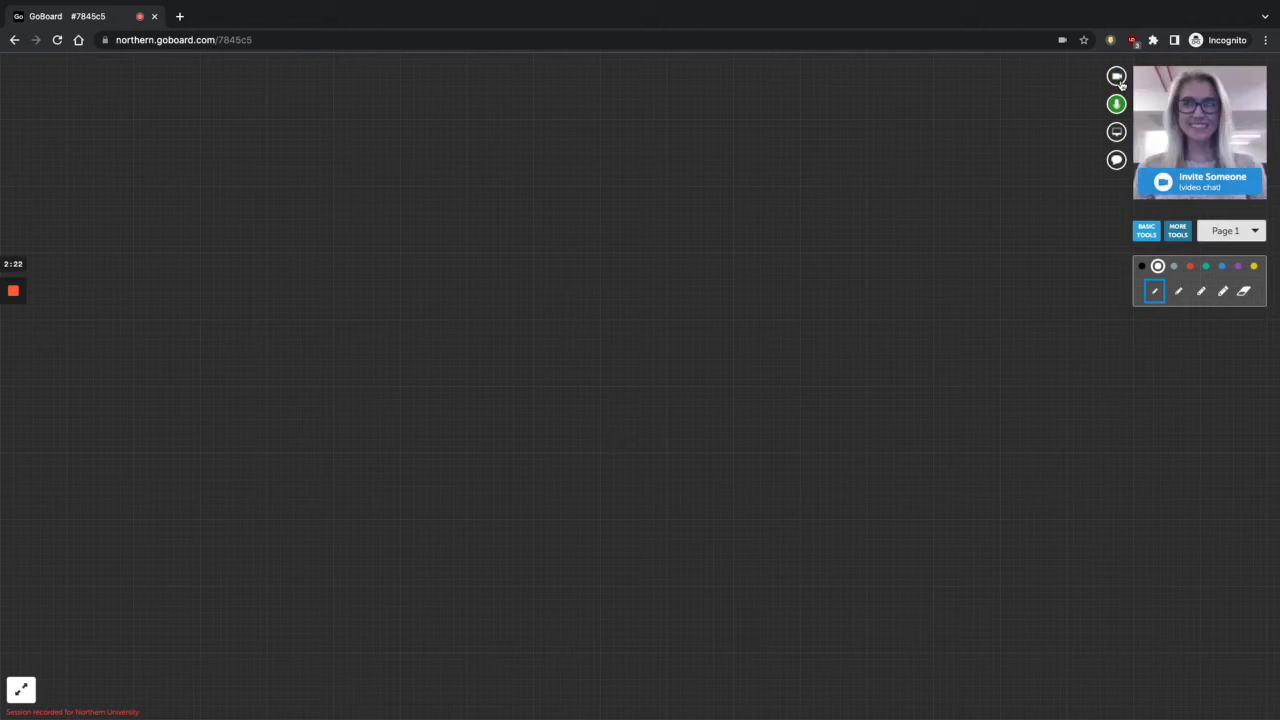
pyautogui.click(1118, 80)
pyautogui.click(1117, 105)
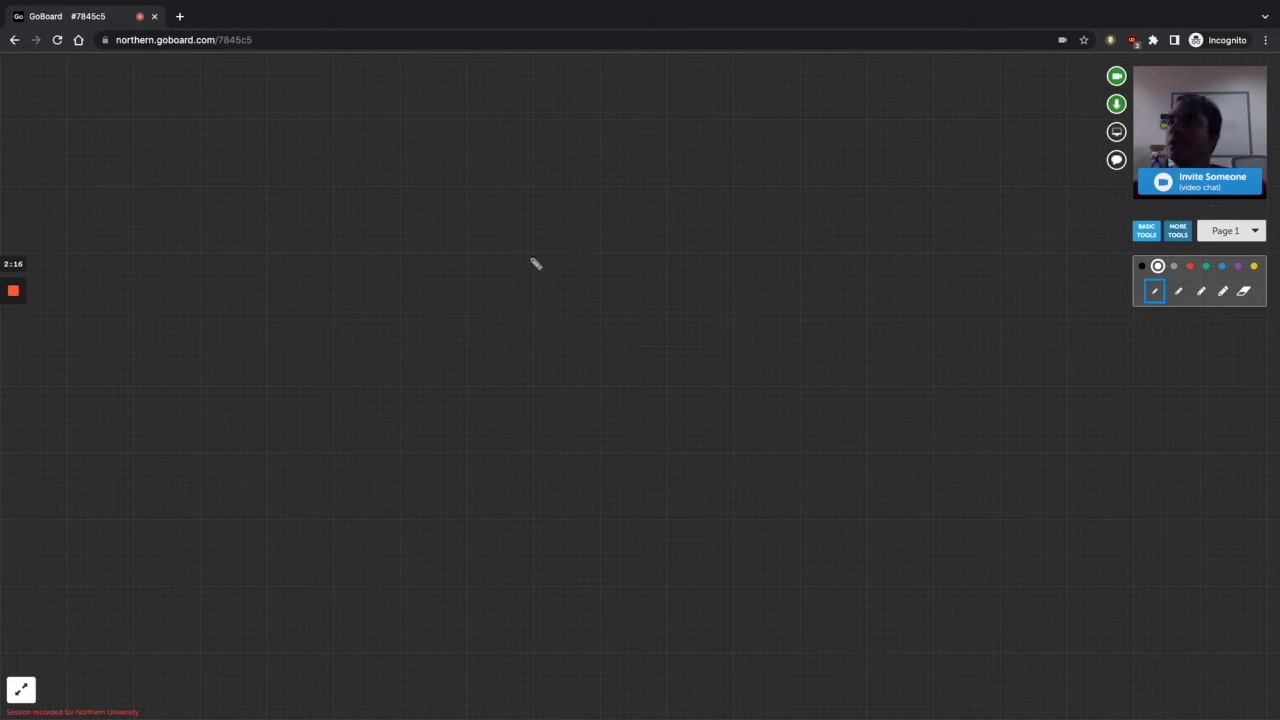
# Draw a white freehand smiley face near the middle of the board with the pencil tool
pyautogui.rightClick(687, 276)
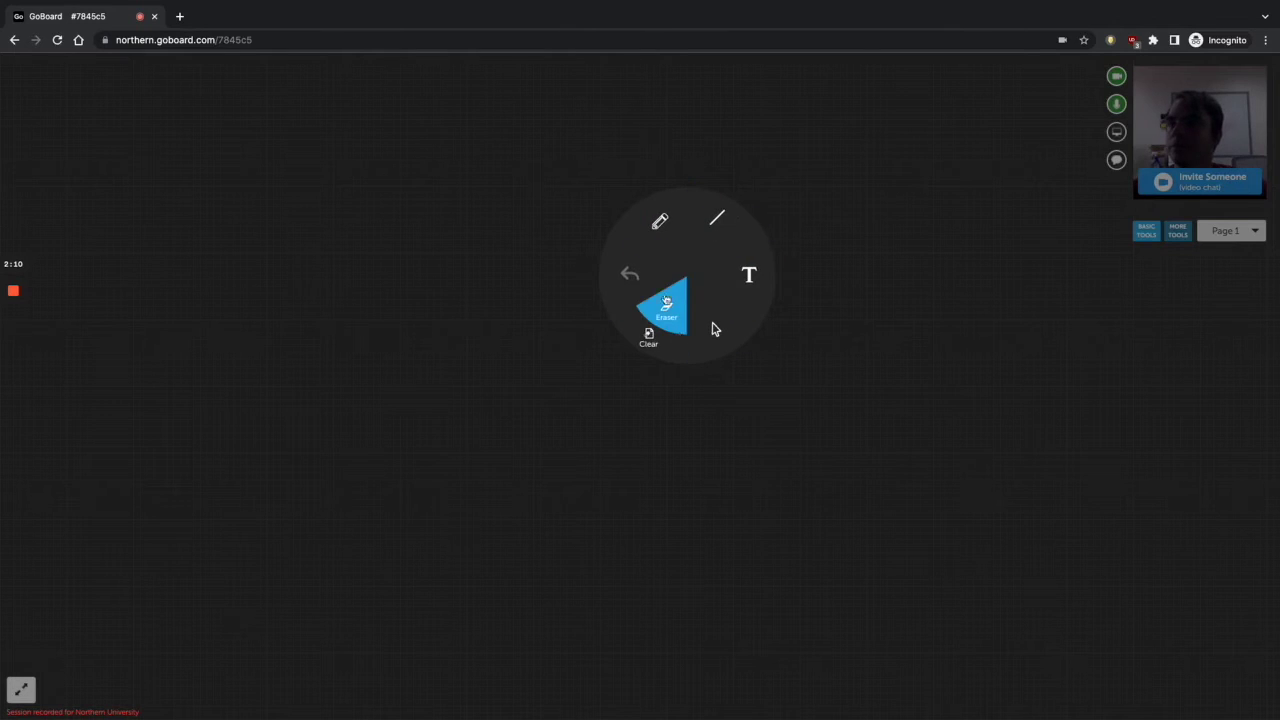
pyautogui.click(666, 241)
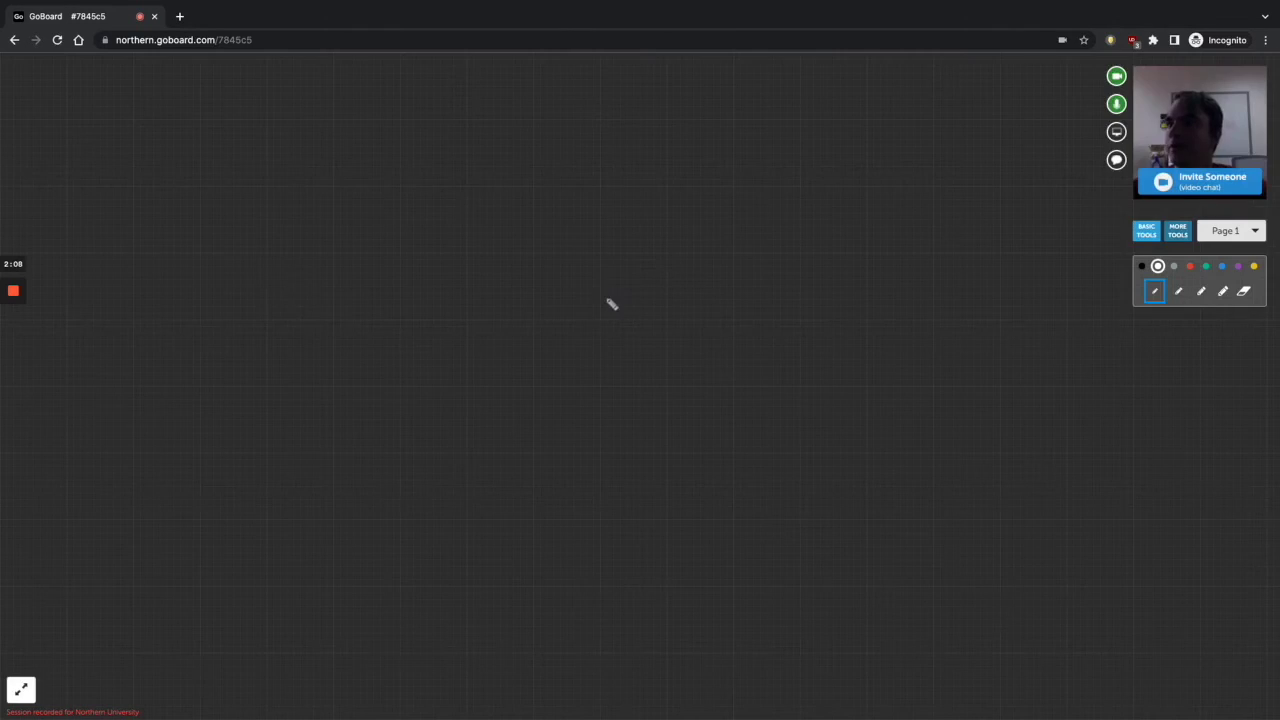
pyautogui.moveTo(607, 290)
pyautogui.mouseDown()
pyautogui.moveTo(556, 332)
pyautogui.moveTo(670, 300)
pyautogui.moveTo(575, 325)
pyautogui.moveTo(580, 347)
pyautogui.moveTo(626, 336)
pyautogui.mouseUp()
pyautogui.click(595, 320)
pyautogui.click(608, 320)
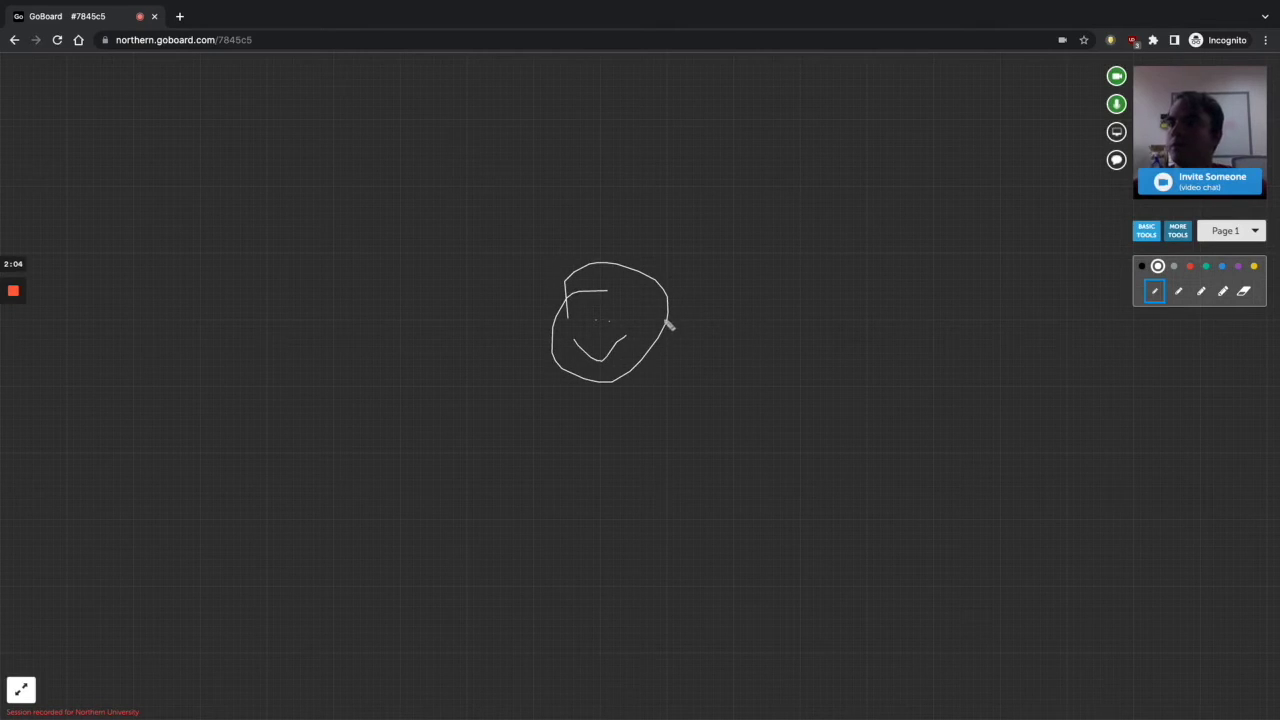
# Erase the smiley face completely with the Eraser tool and switch to the selection pointer
pyautogui.rightClick(745, 268)
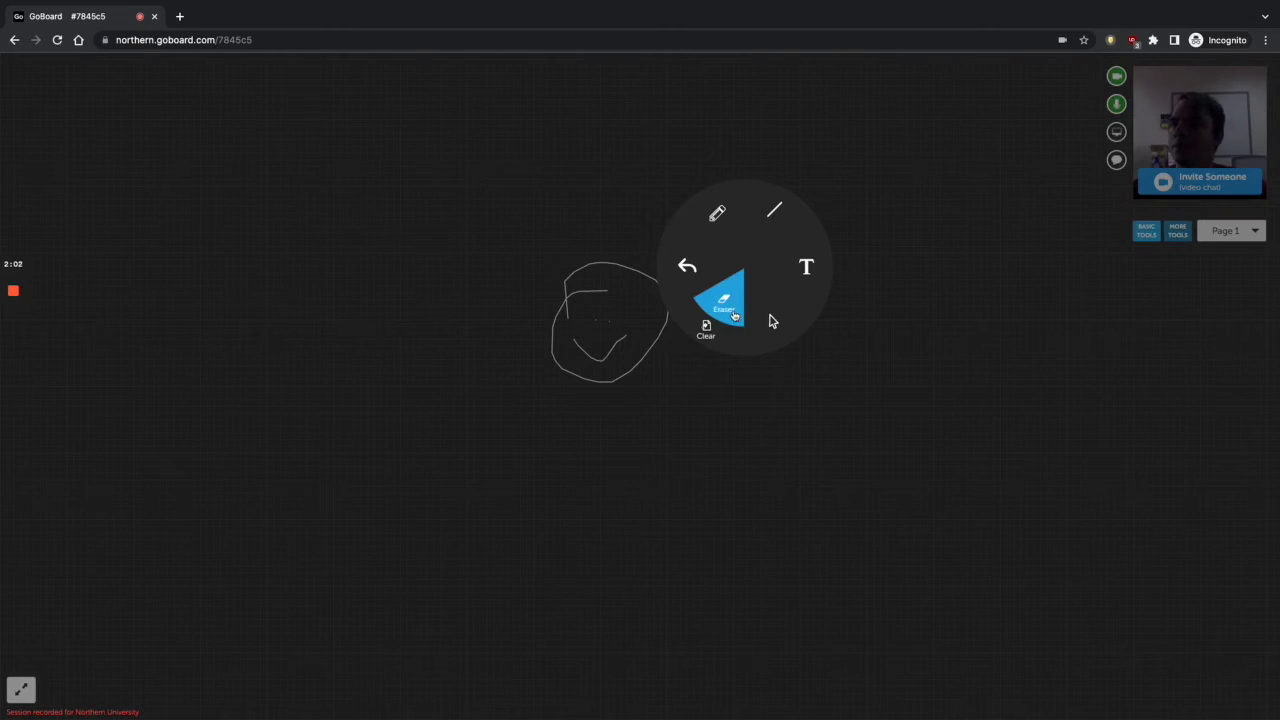
pyautogui.click(733, 313)
pyautogui.moveTo(665, 315); pyautogui.dragTo(571, 351)
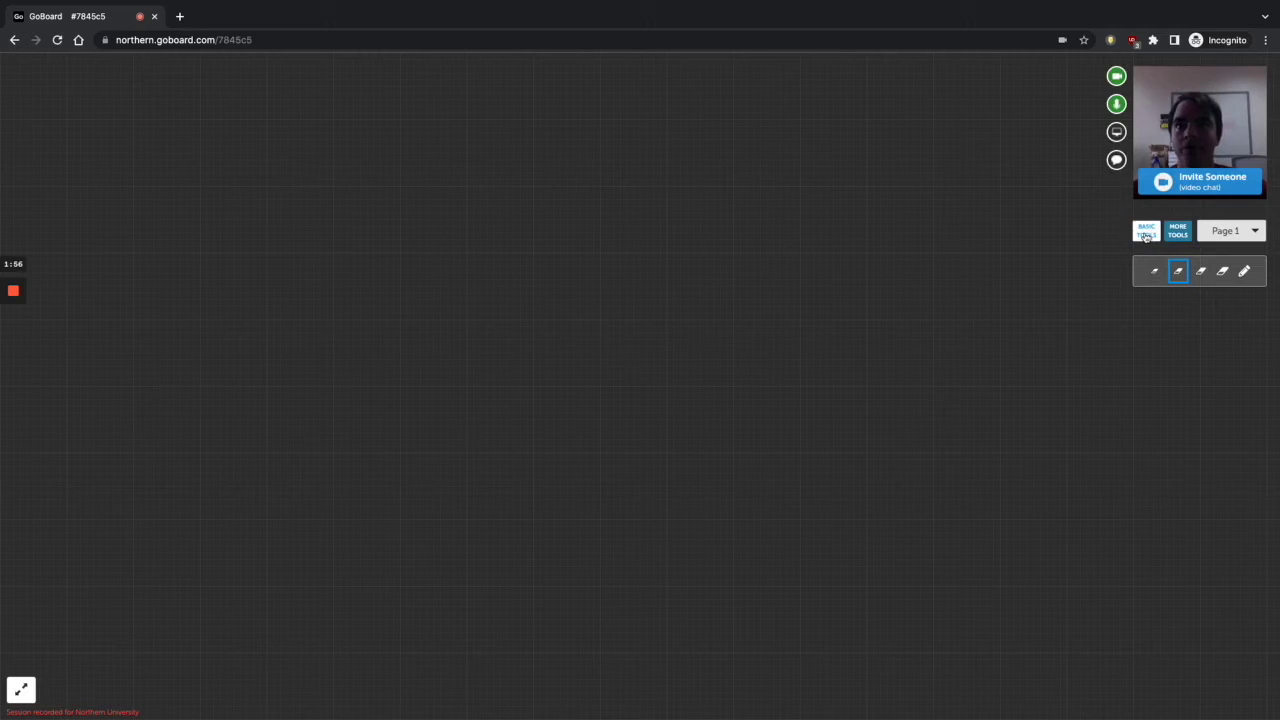
pyautogui.click(1143, 232)
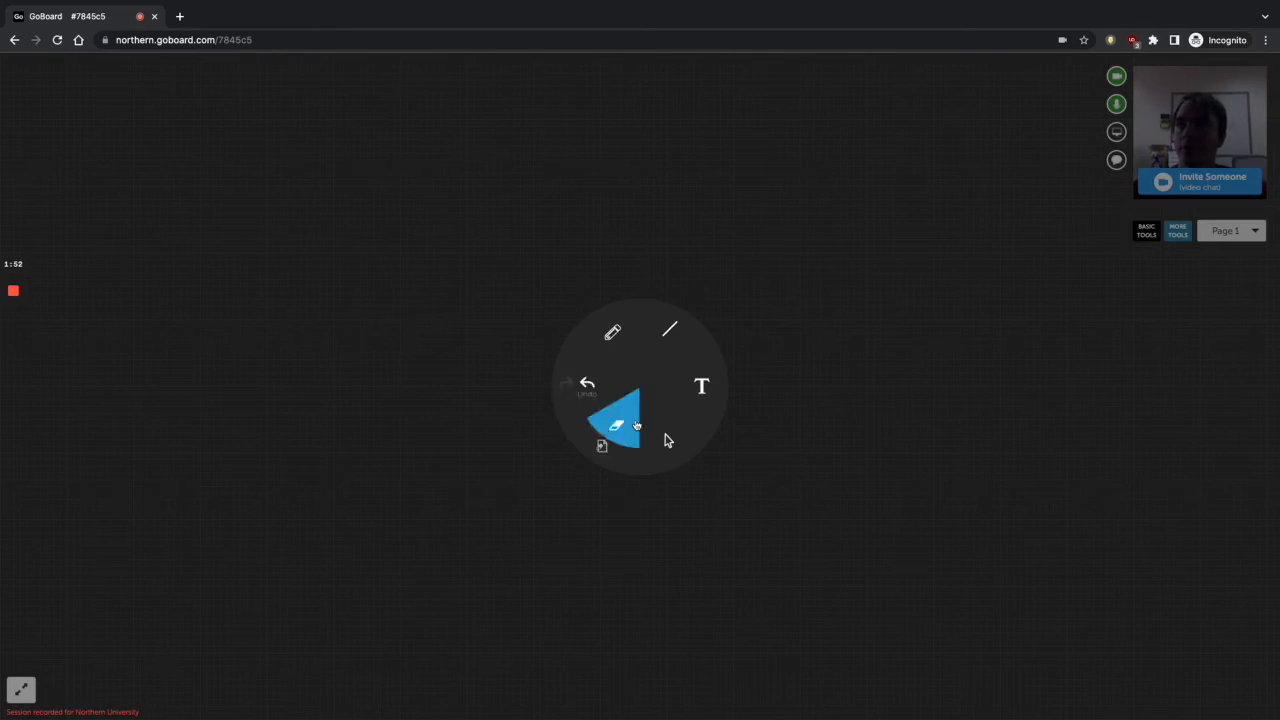
pyautogui.click(663, 436)
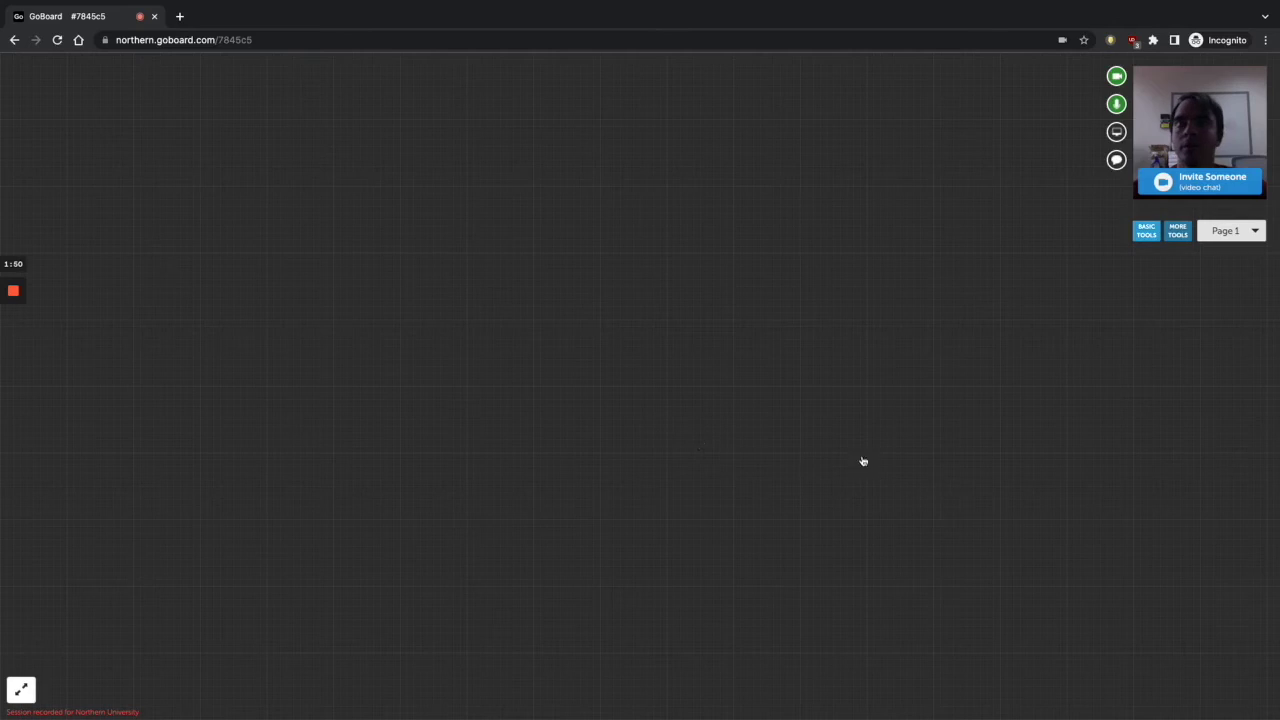
# Look through the additional tools in the Math, Chemistry, Physics and Business categories, ending back at General
pyautogui.click(1179, 237)
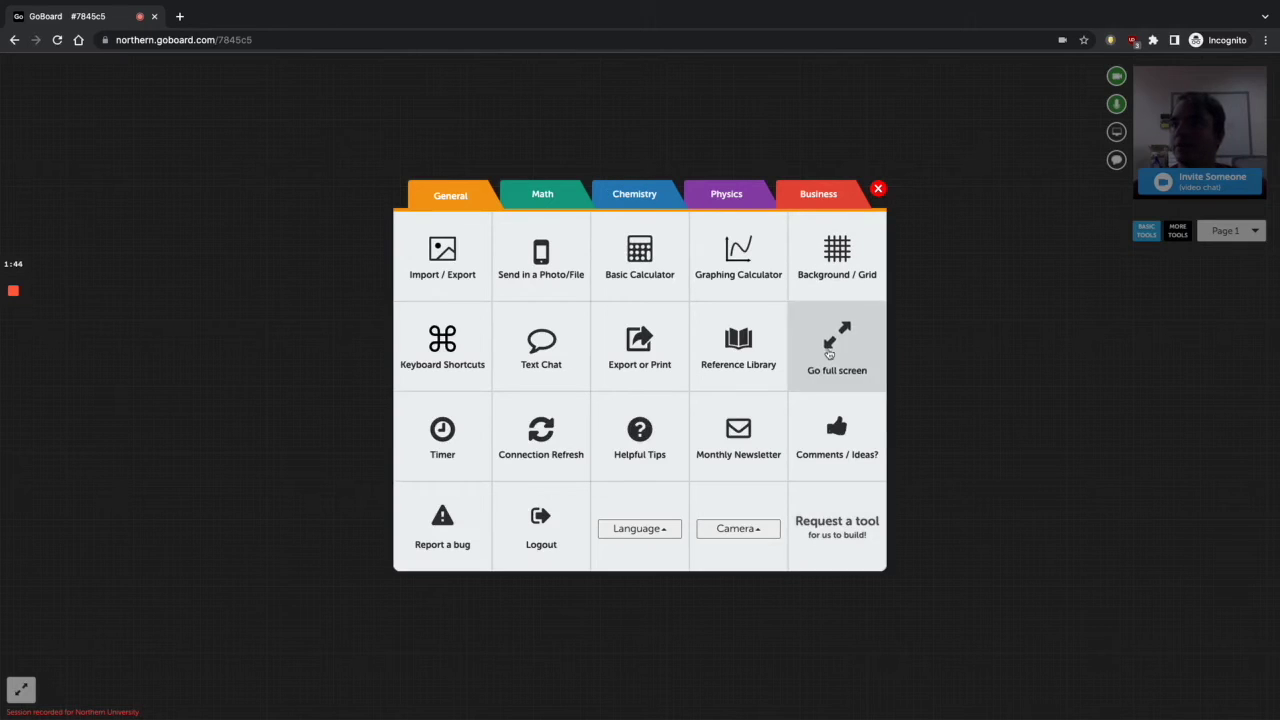
pyautogui.click(550, 199)
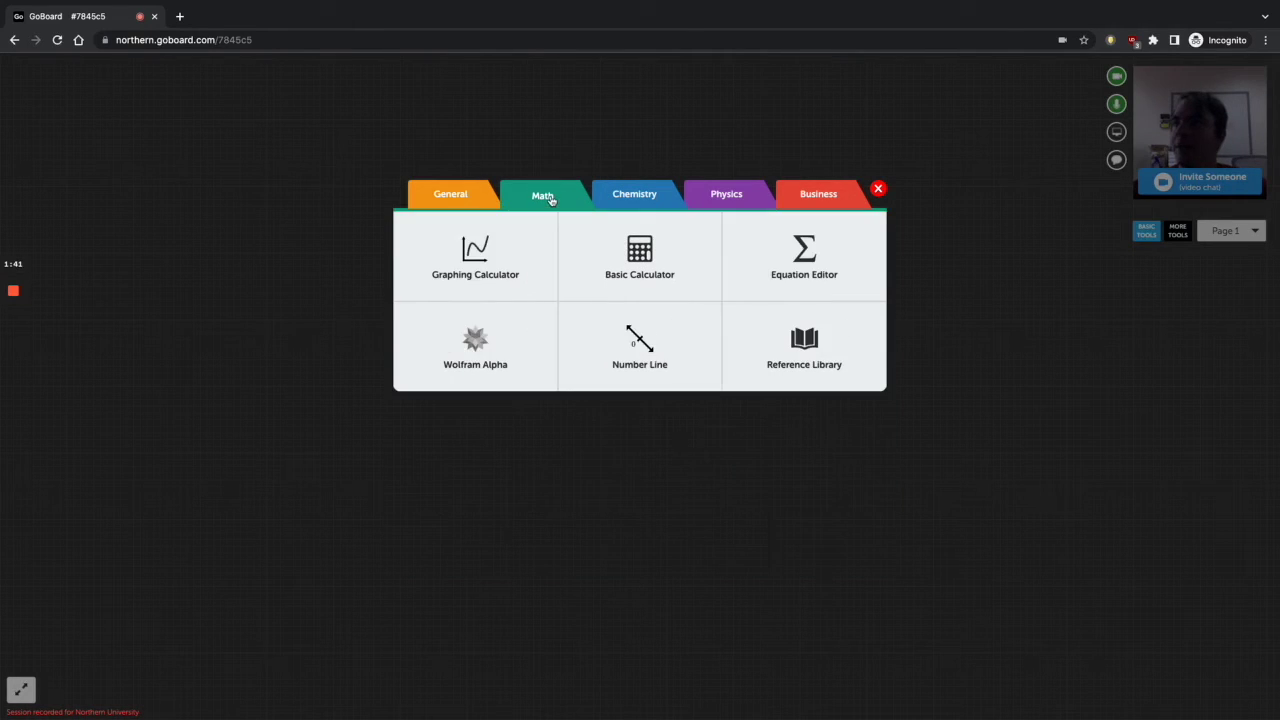
pyautogui.click(661, 199)
pyautogui.click(747, 201)
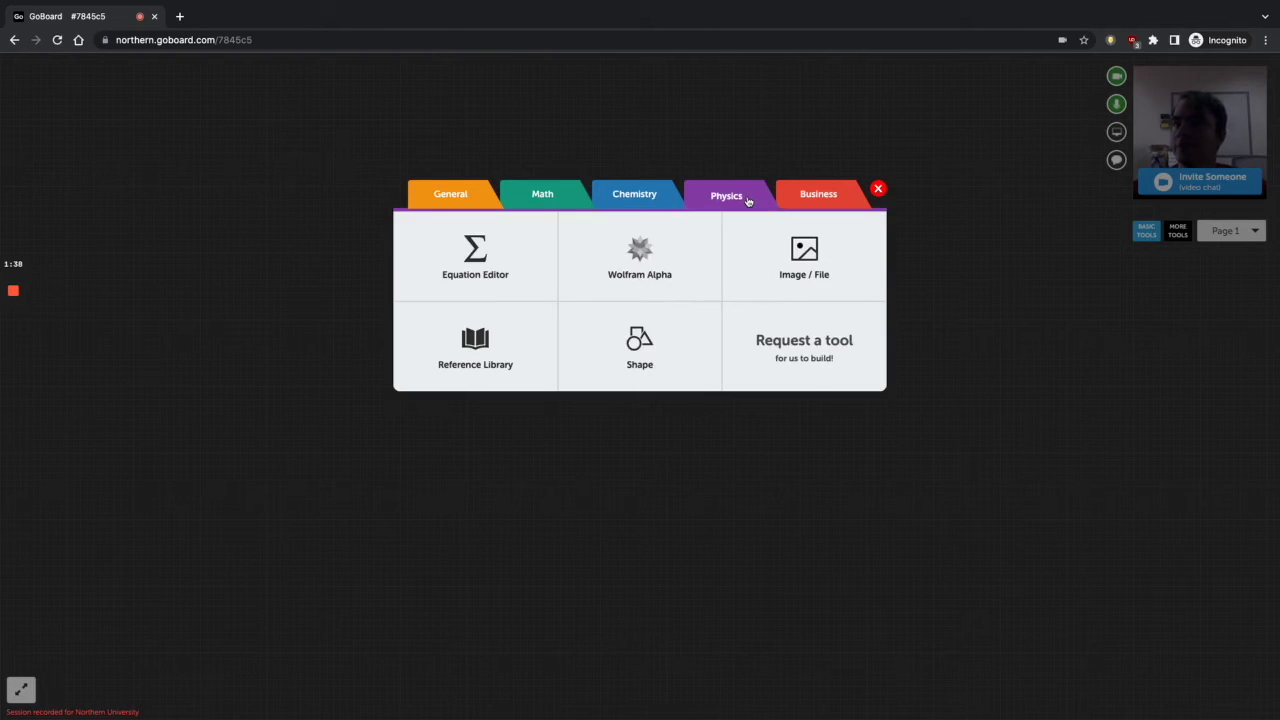
pyautogui.click(833, 200)
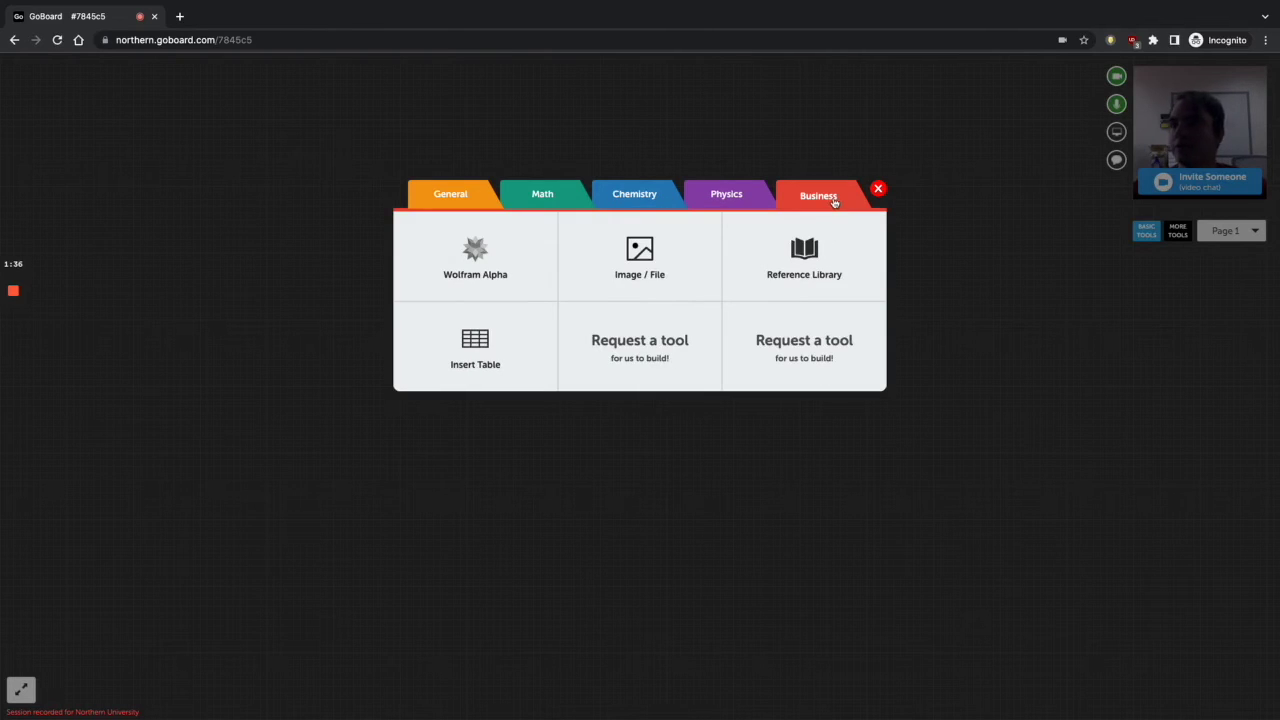
pyautogui.click(453, 206)
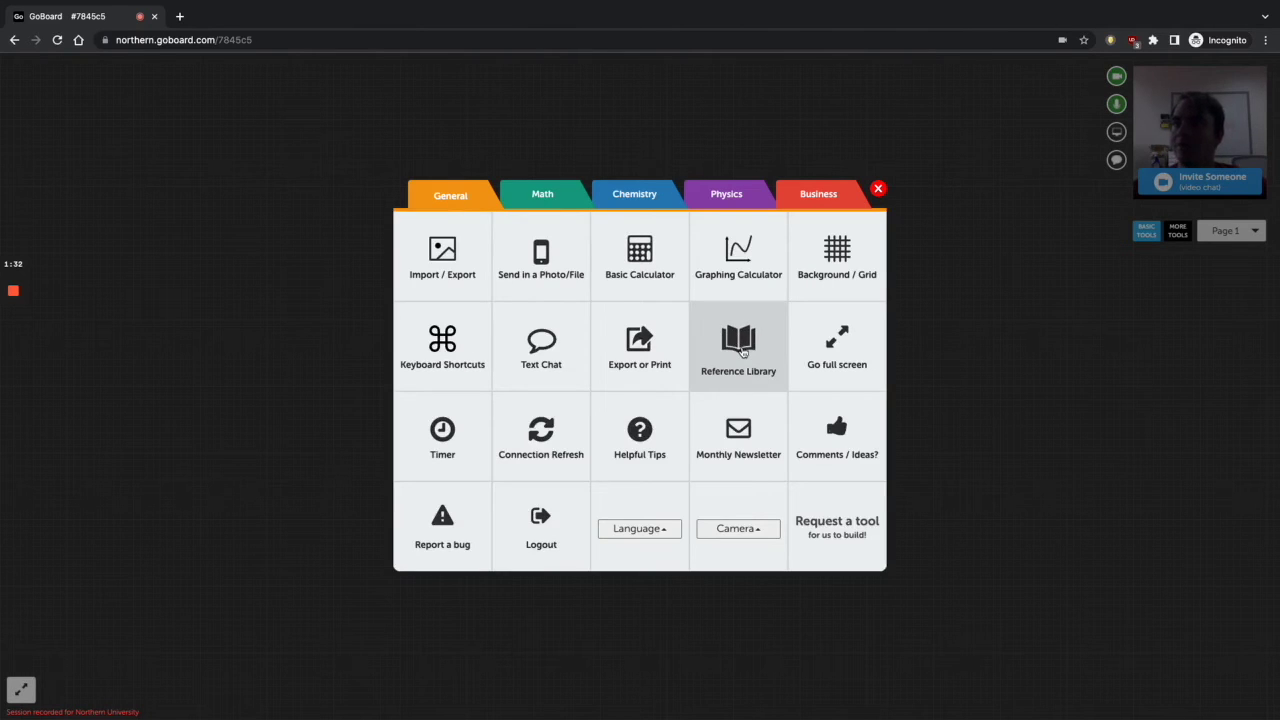
# Browse the Calculus resources under Math in the Reference Library, preview Calculus Reference, and view the upload sources for adding an own resource
pyautogui.click(743, 350)
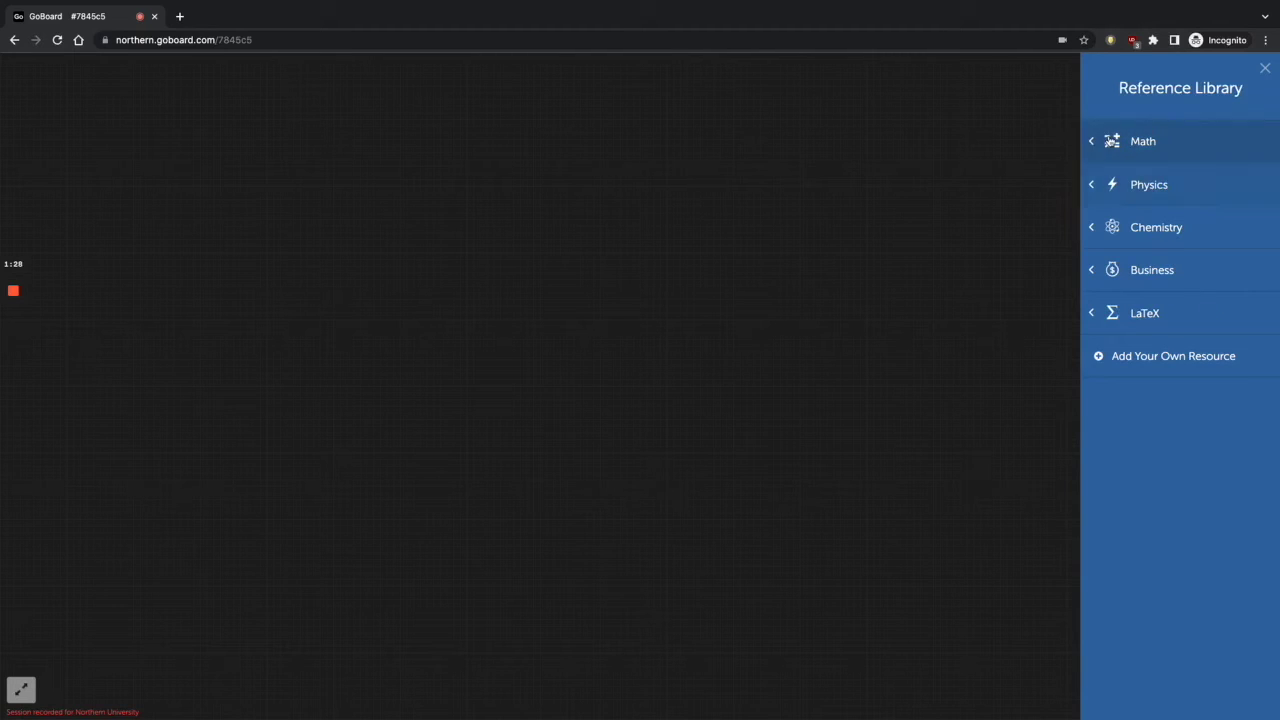
pyautogui.click(1113, 143)
pyautogui.click(956, 150)
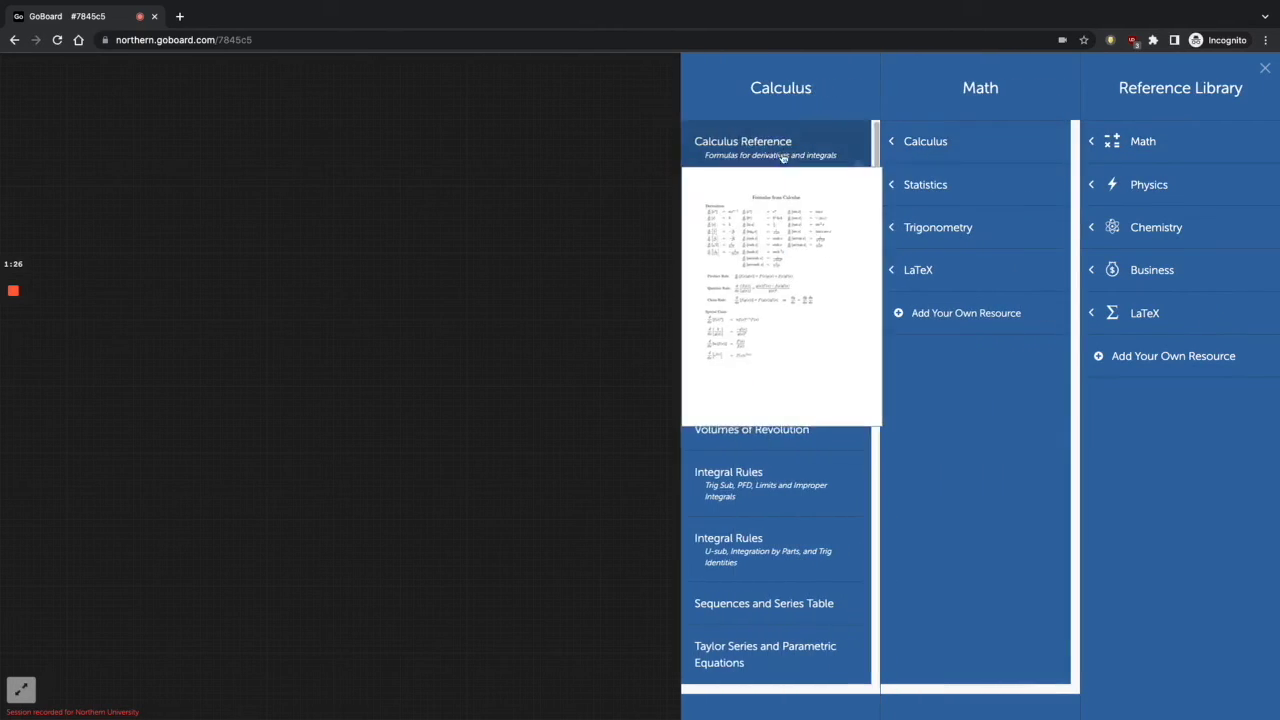
pyautogui.moveTo(766, 209)
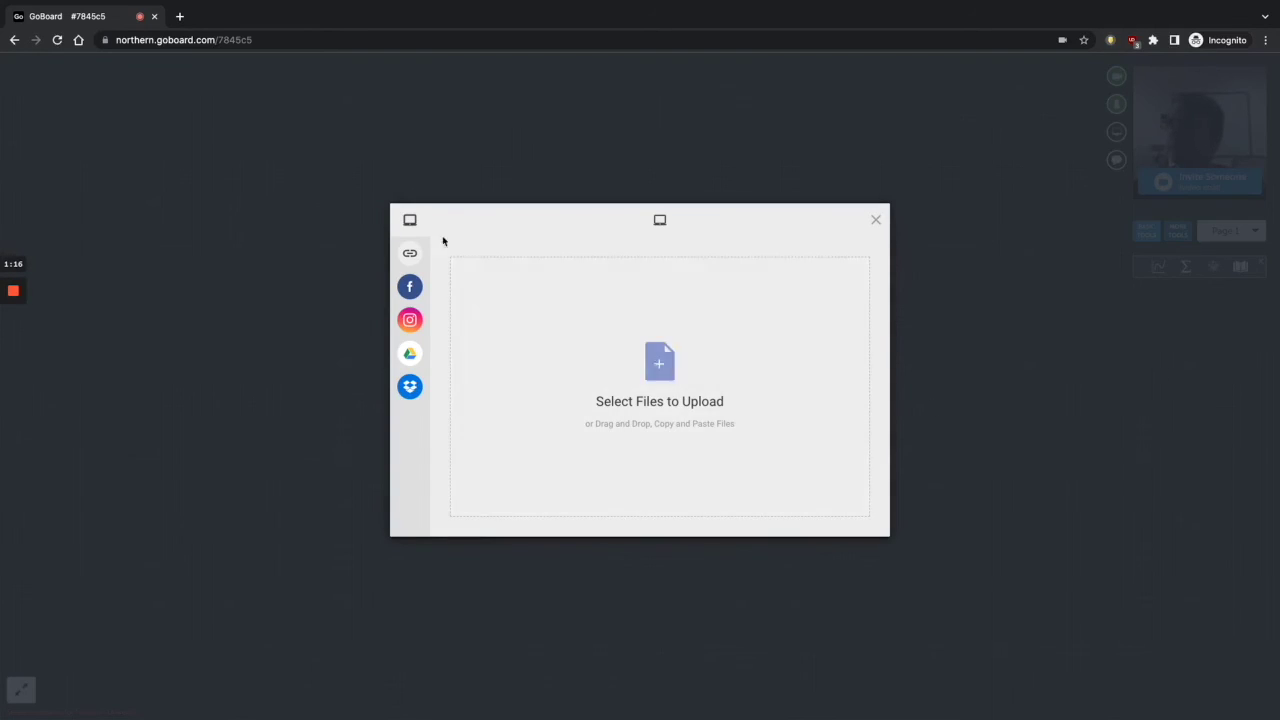
pyautogui.moveTo(417, 223)
pyautogui.click(875, 220)
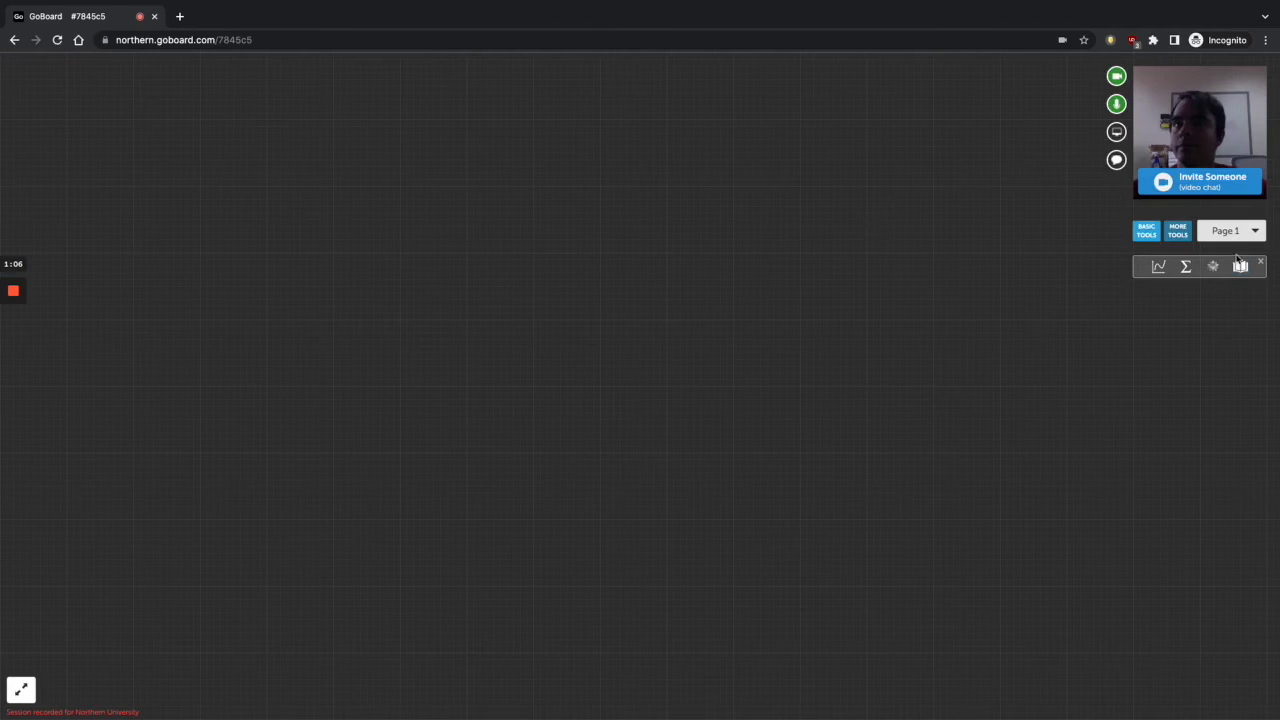
# Insert the first page of Calculus Reference from the Reference Library's Math resources onto the board
pyautogui.click(1245, 234)
pyautogui.click(1178, 231)
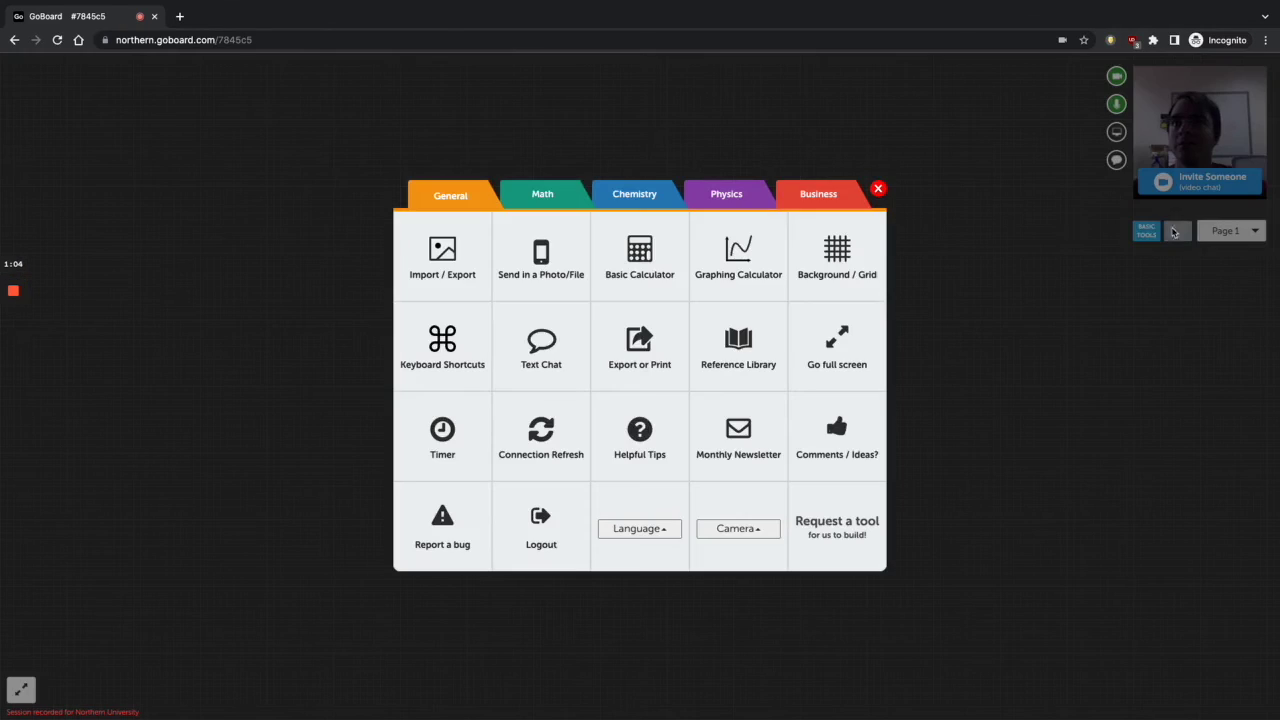
pyautogui.click(736, 357)
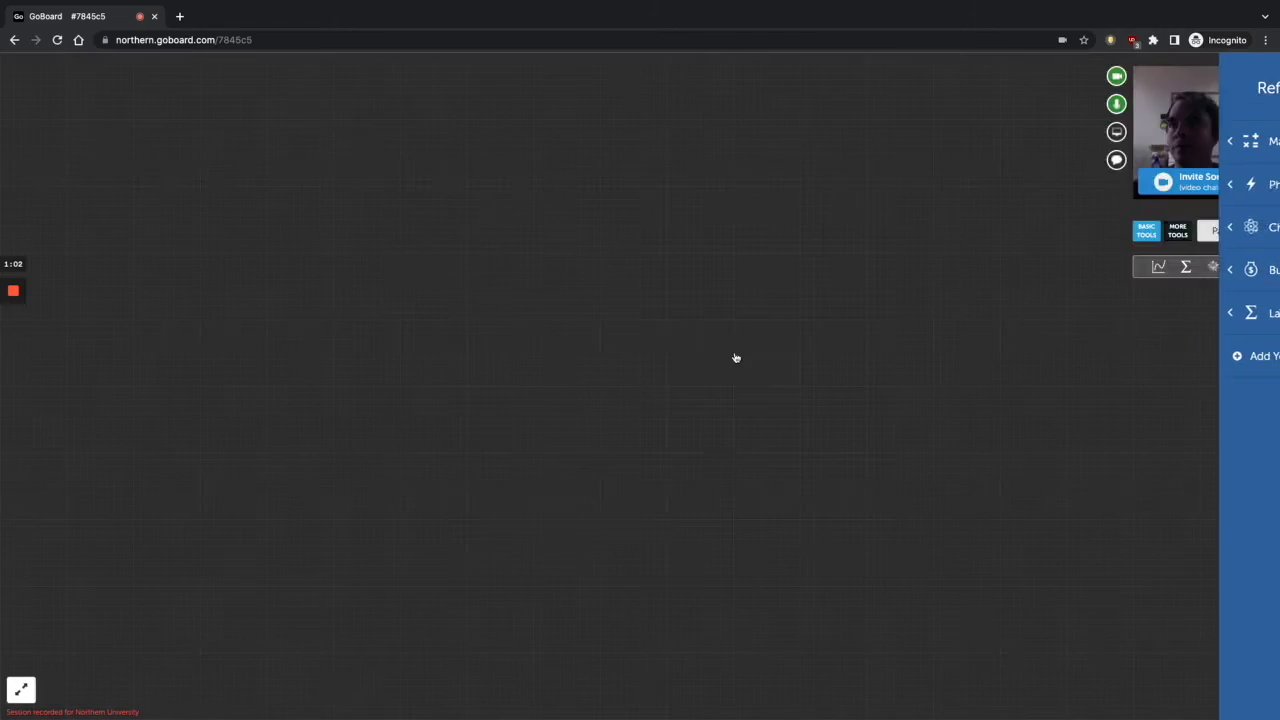
pyautogui.click(1121, 144)
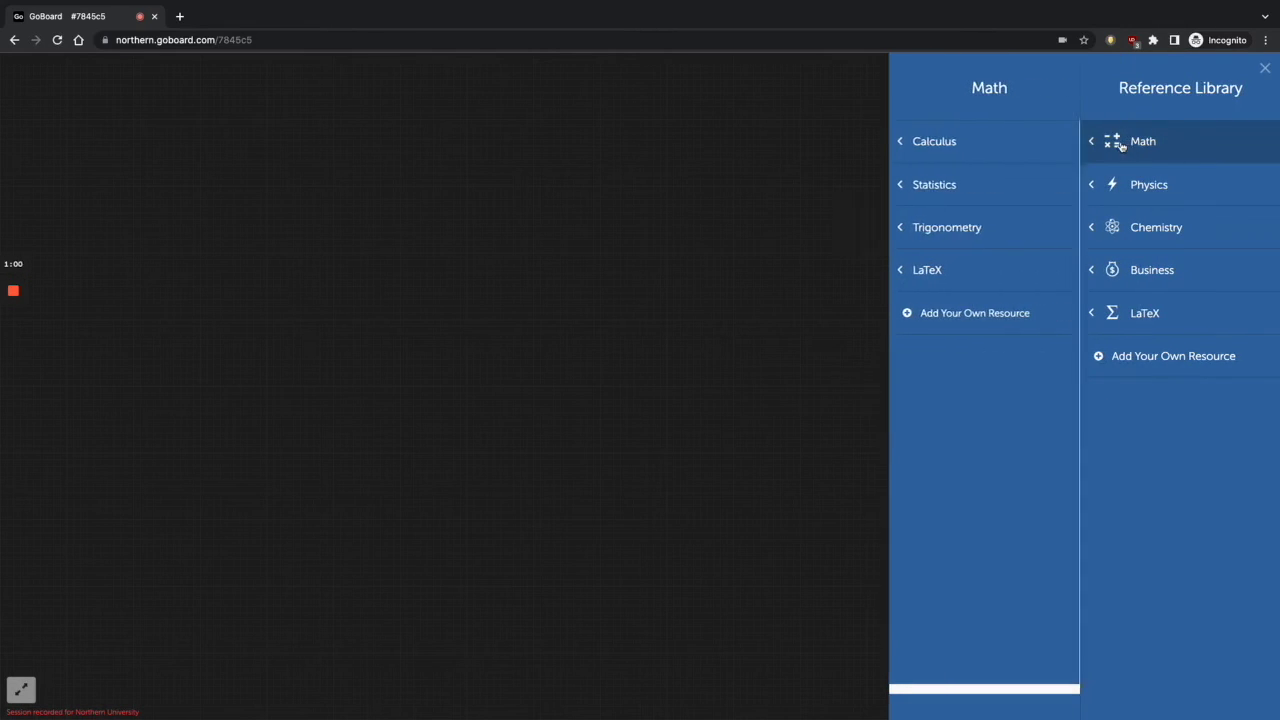
pyautogui.click(946, 148)
pyautogui.moveTo(738, 143)
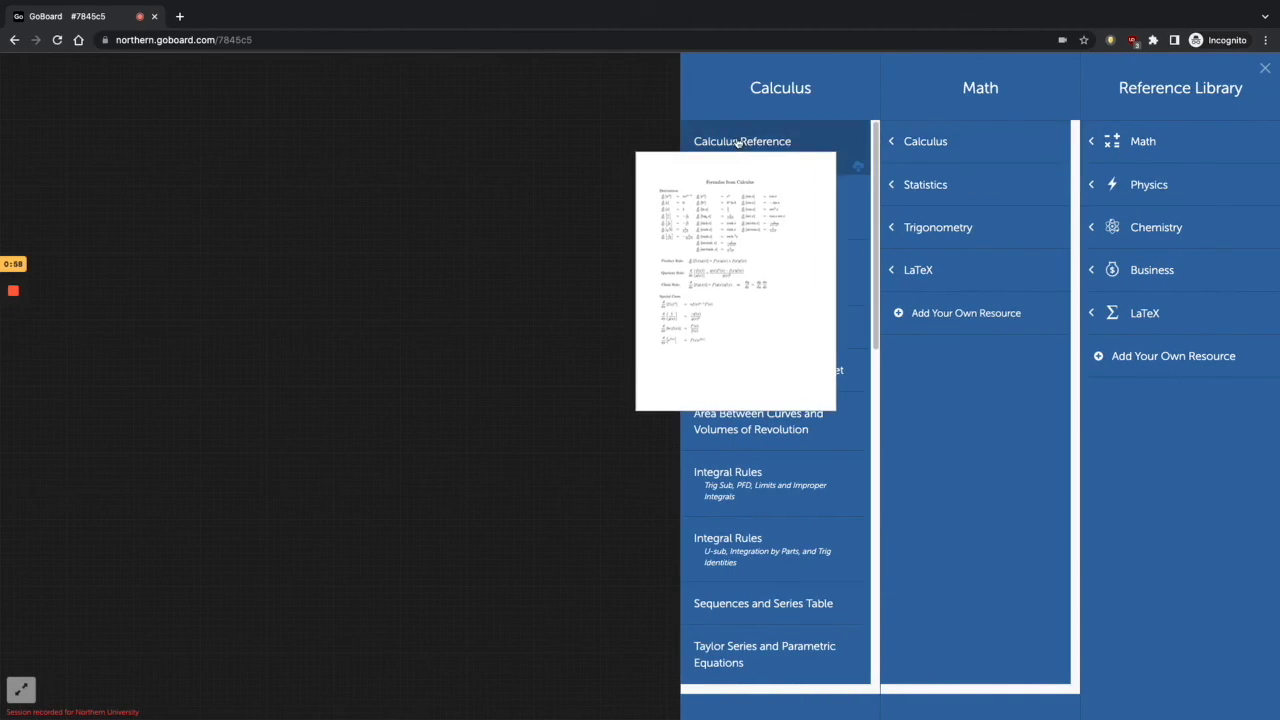
pyautogui.click(736, 143)
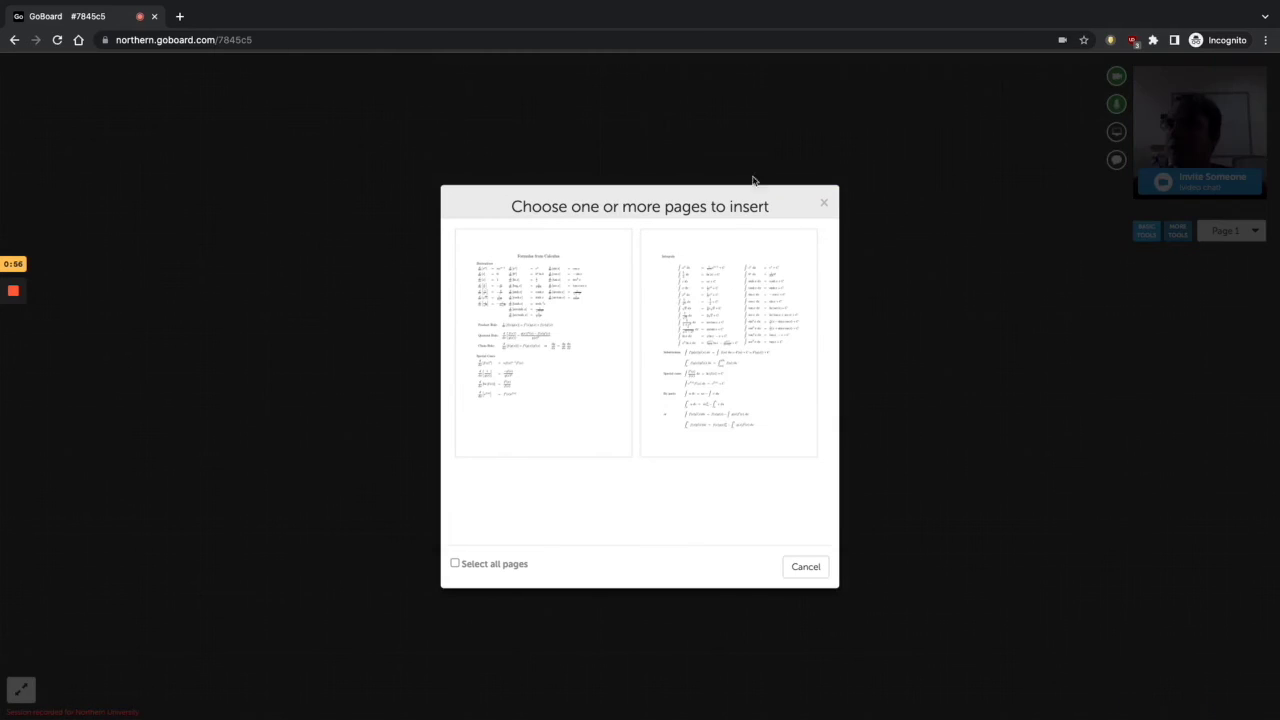
pyautogui.click(556, 281)
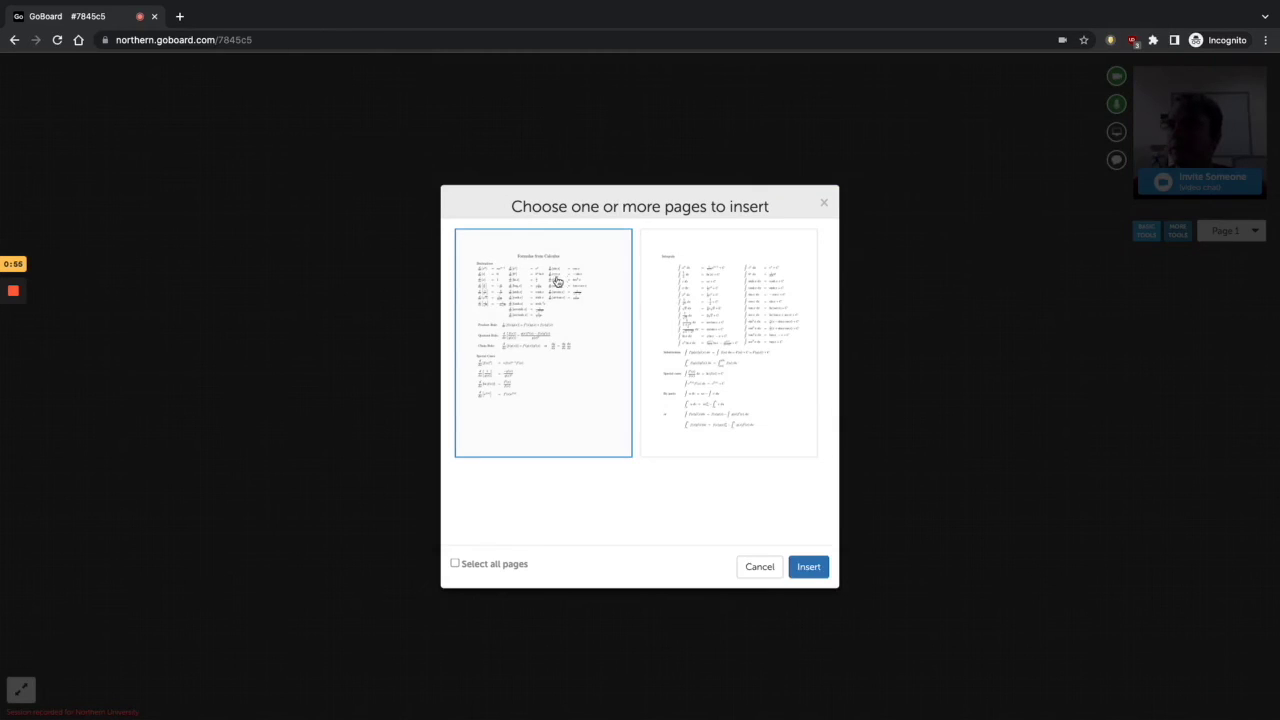
pyautogui.click(808, 566)
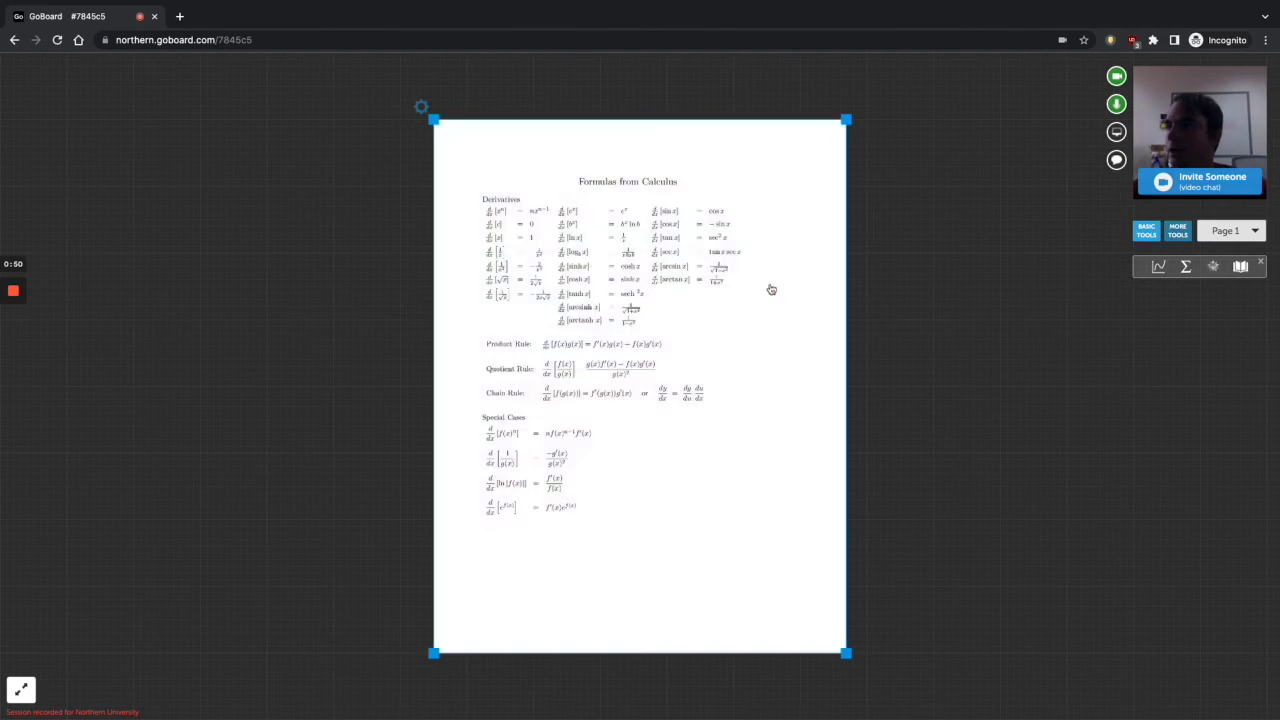
# Move the inserted calculus formula sheet to the left part of the board, widen it to a roughly square shape and deselect it
pyautogui.moveTo(771, 289); pyautogui.dragTo(424, 298)
pyautogui.moveTo(499, 129); pyautogui.dragTo(640, 102)
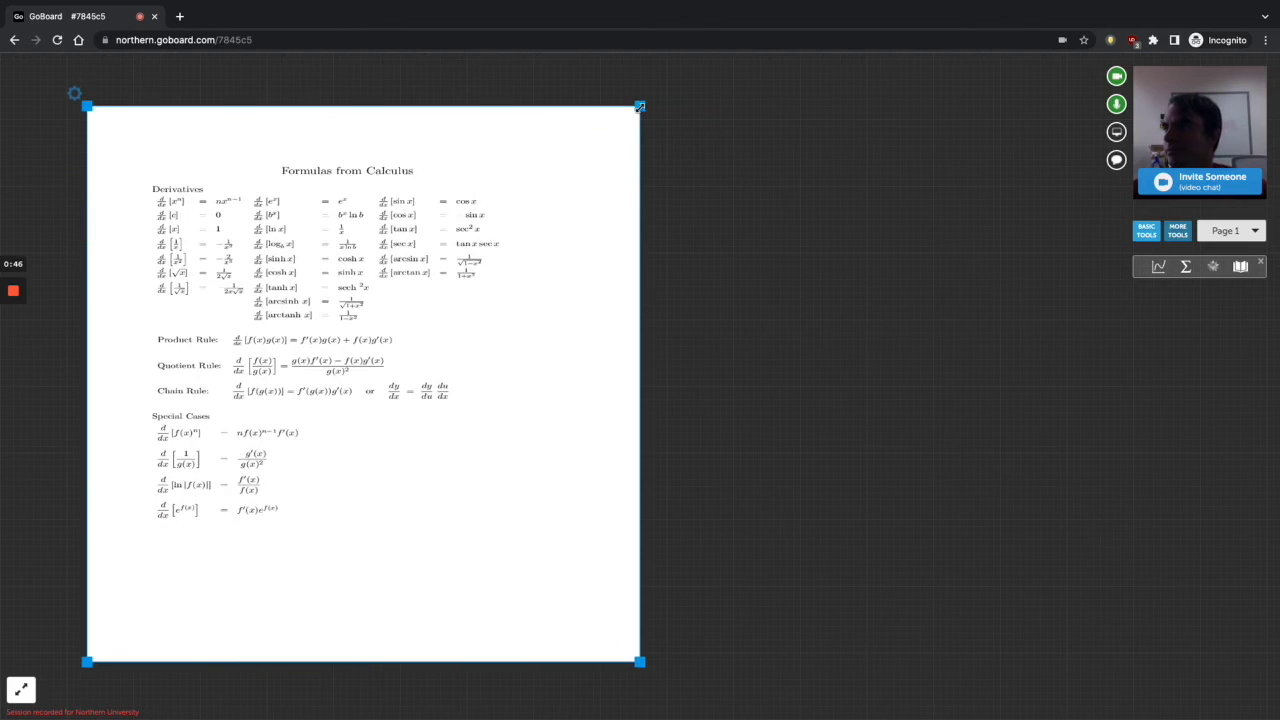
pyautogui.click(763, 330)
# Circle the dy/dx form of the Chain Rule on the formula sheet freehand with the white pencil
pyautogui.rightClick(743, 289)
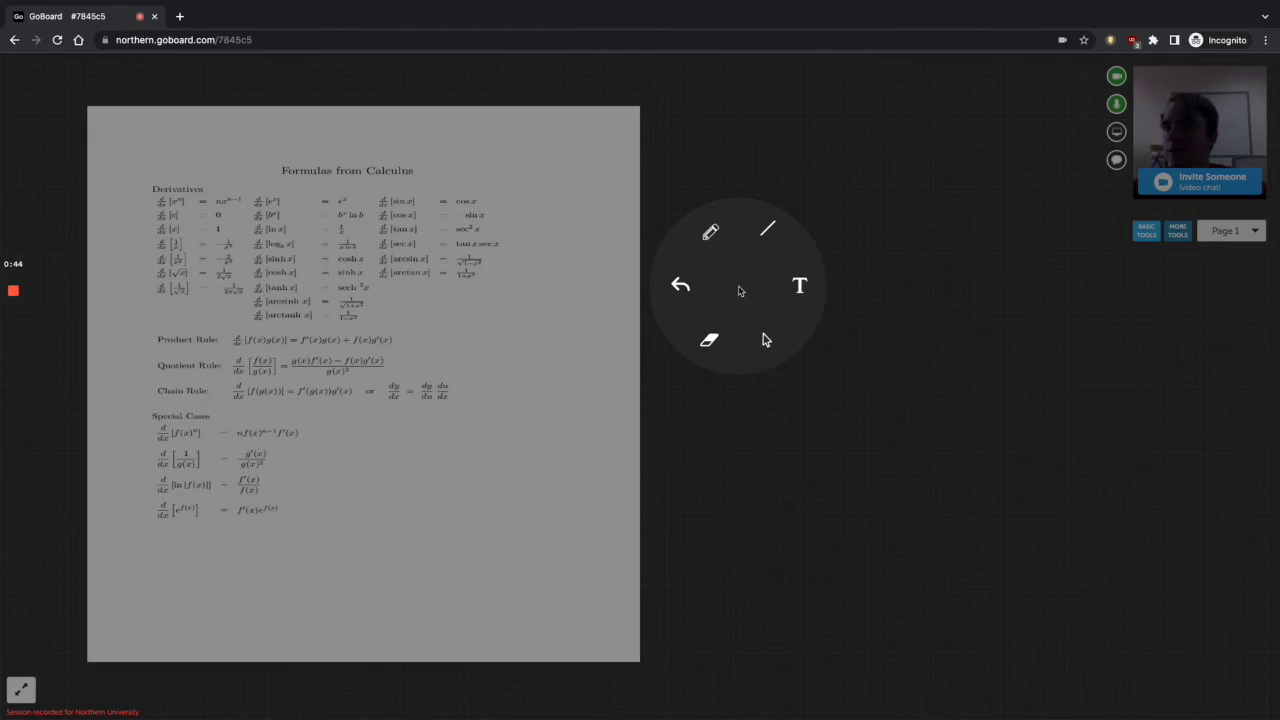
pyautogui.click(711, 259)
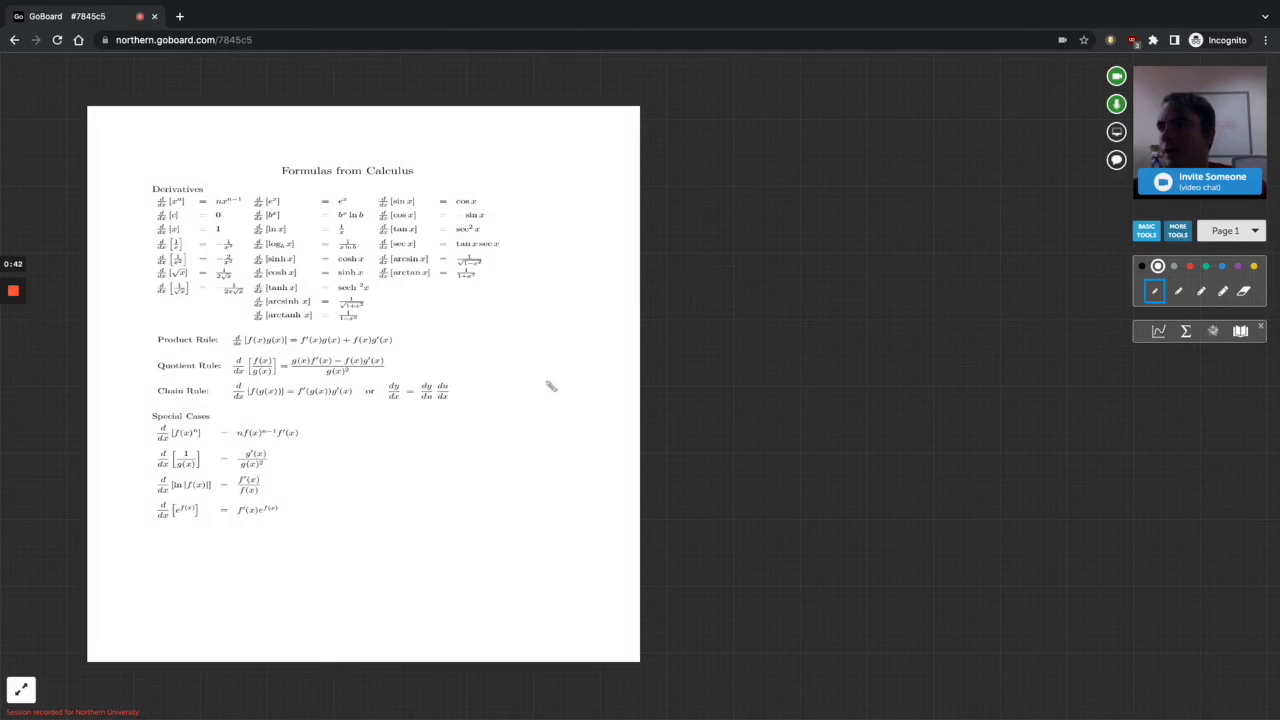
pyautogui.moveTo(441, 383)
pyautogui.mouseDown()
pyautogui.moveTo(397, 380)
pyautogui.moveTo(413, 415)
pyautogui.moveTo(384, 374)
pyautogui.moveTo(403, 395)
pyautogui.mouseUp()
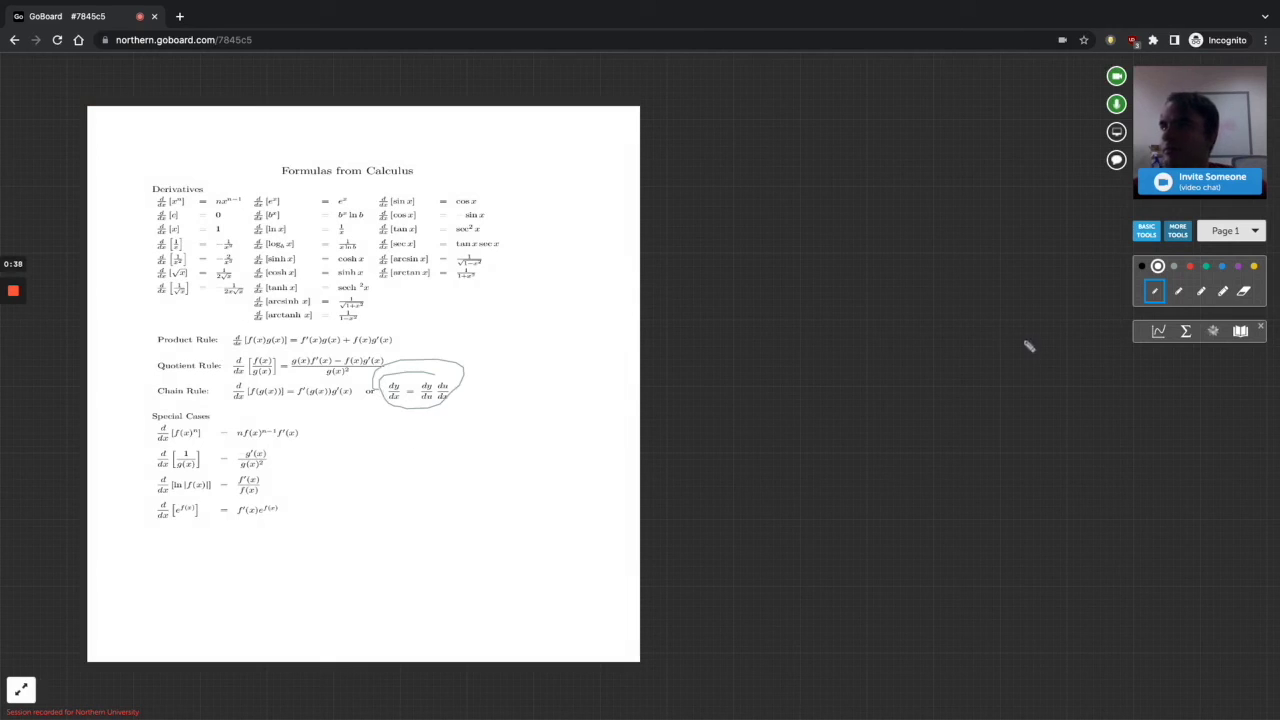
# Draw a black freehand curve in the blank area beside the Special Cases formulas and a red one just below it
pyautogui.click(1140, 268)
pyautogui.moveTo(371, 512)
pyautogui.mouseDown()
pyautogui.moveTo(376, 524)
pyautogui.moveTo(447, 520)
pyautogui.mouseUp()
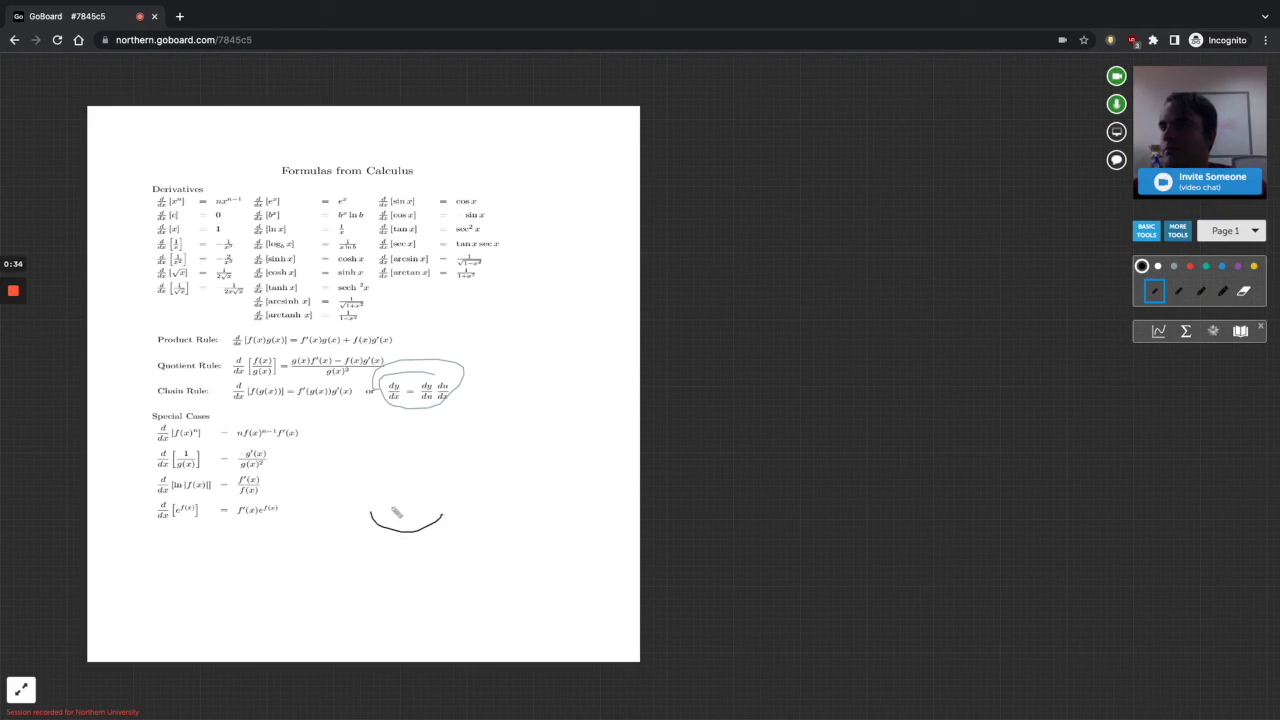
pyautogui.click(1190, 266)
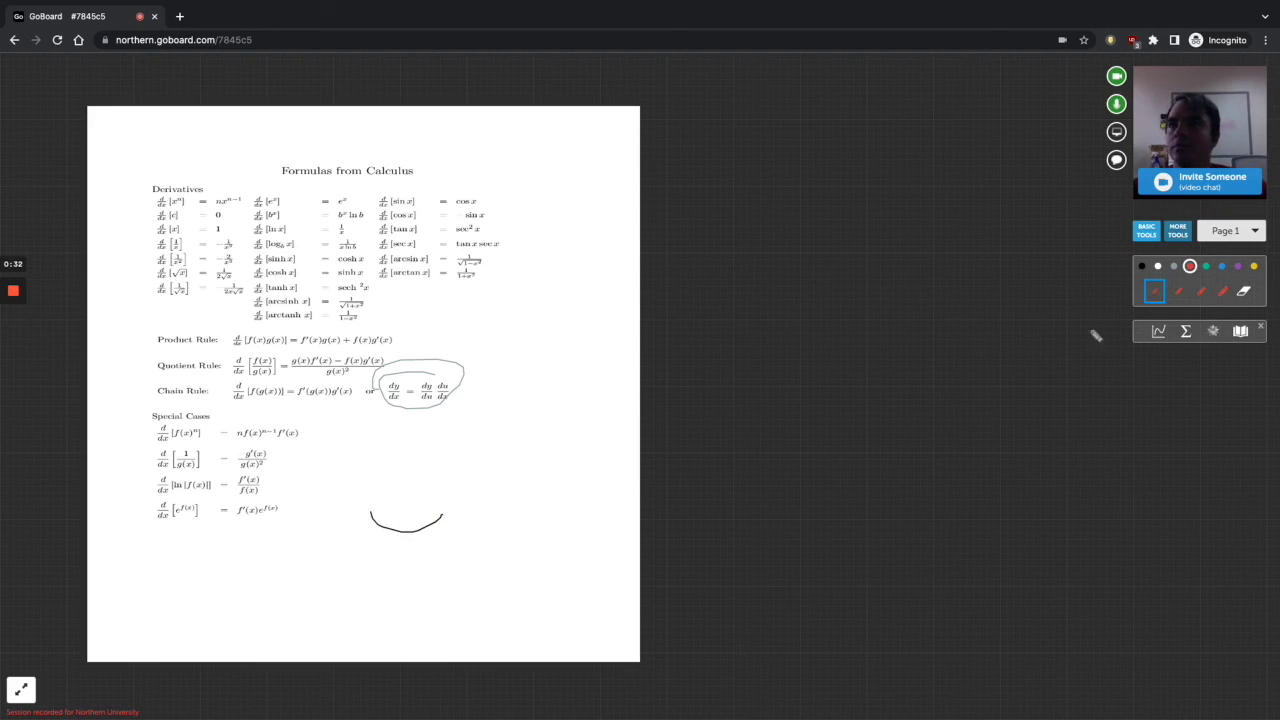
pyautogui.moveTo(384, 557); pyautogui.dragTo(464, 543)
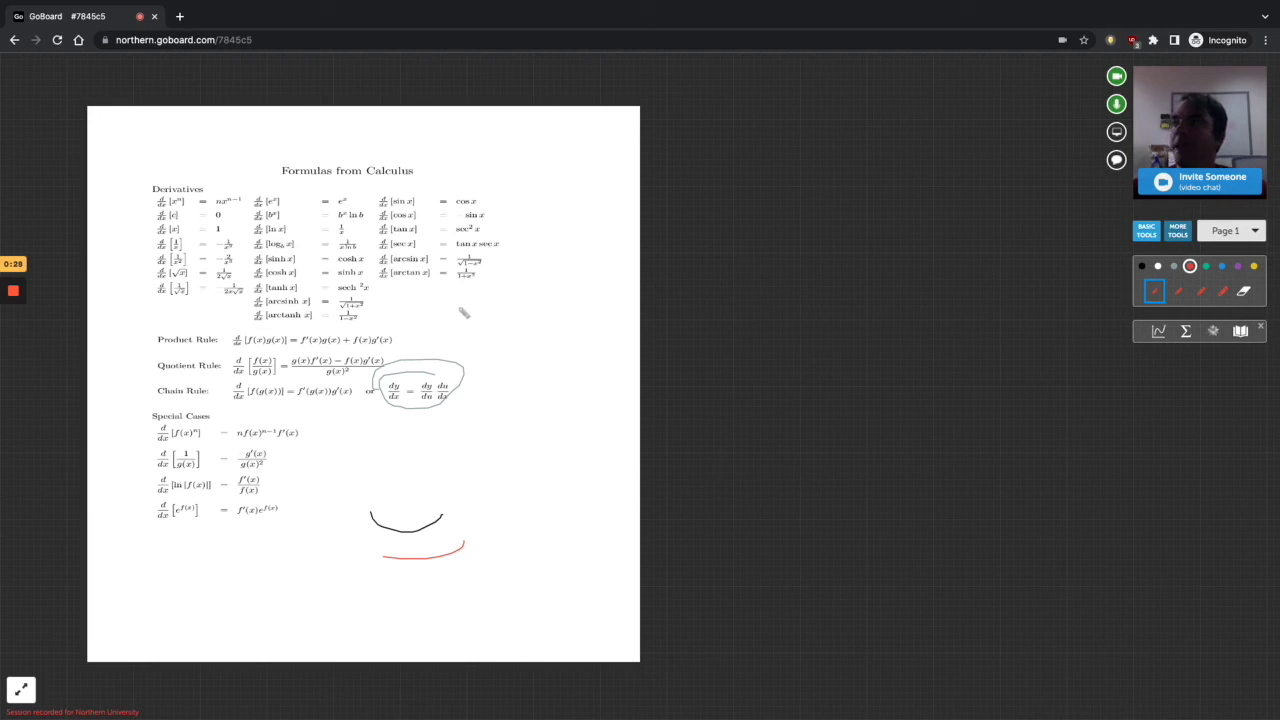
# Switch to the Tutor Matching Service channel page on YouTube
pyautogui.click(155, 17)
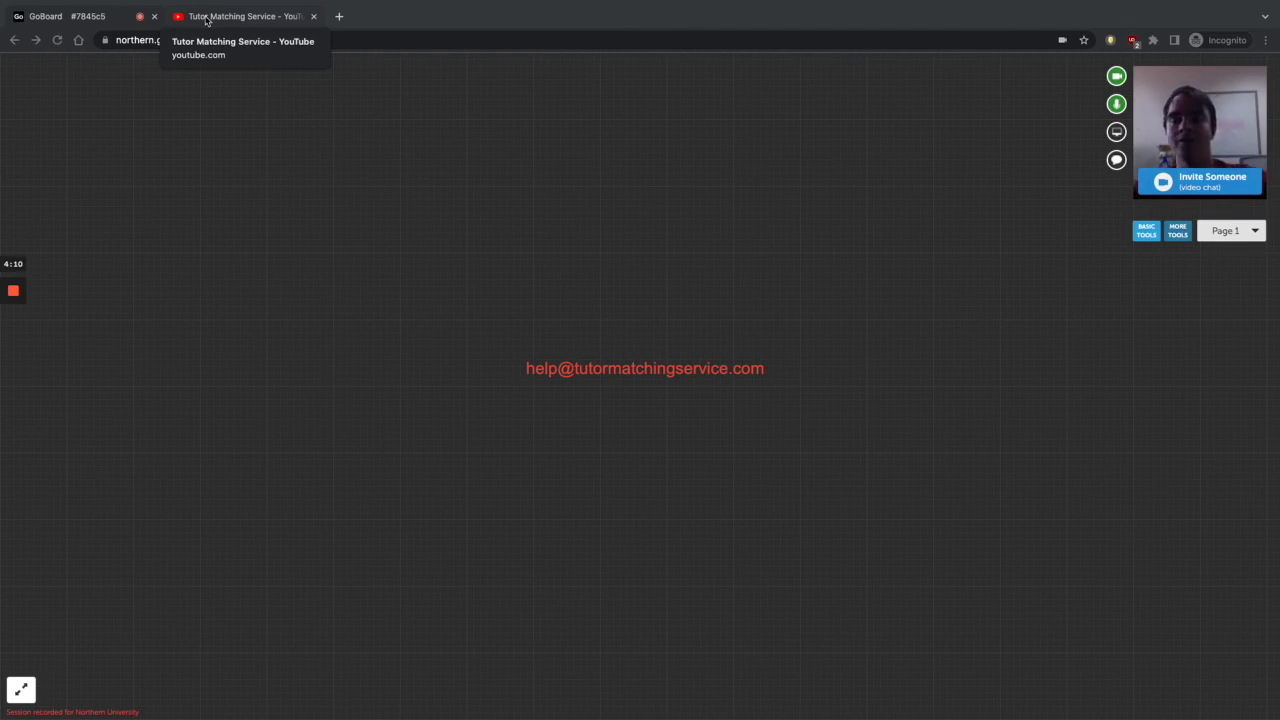
pyautogui.click(207, 18)
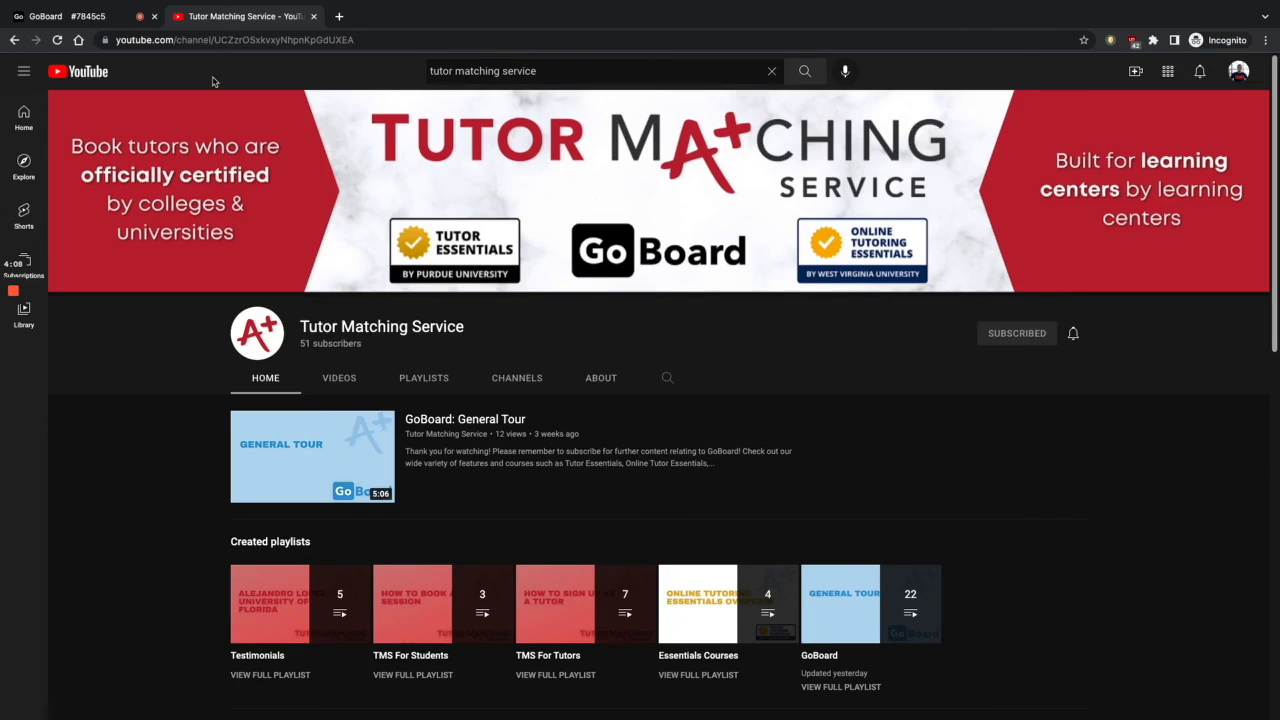